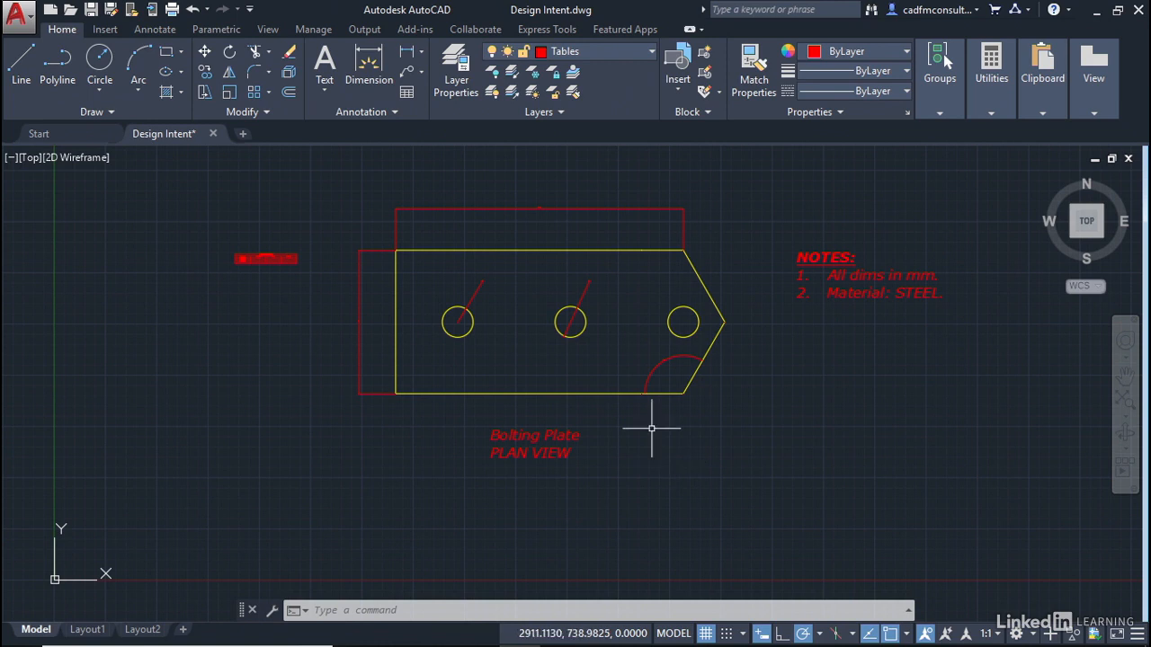
- Create two new layers named Titleblock and Titletext in the drawing's layer list
{"action": "left_click", "coordinate": [453, 85]}
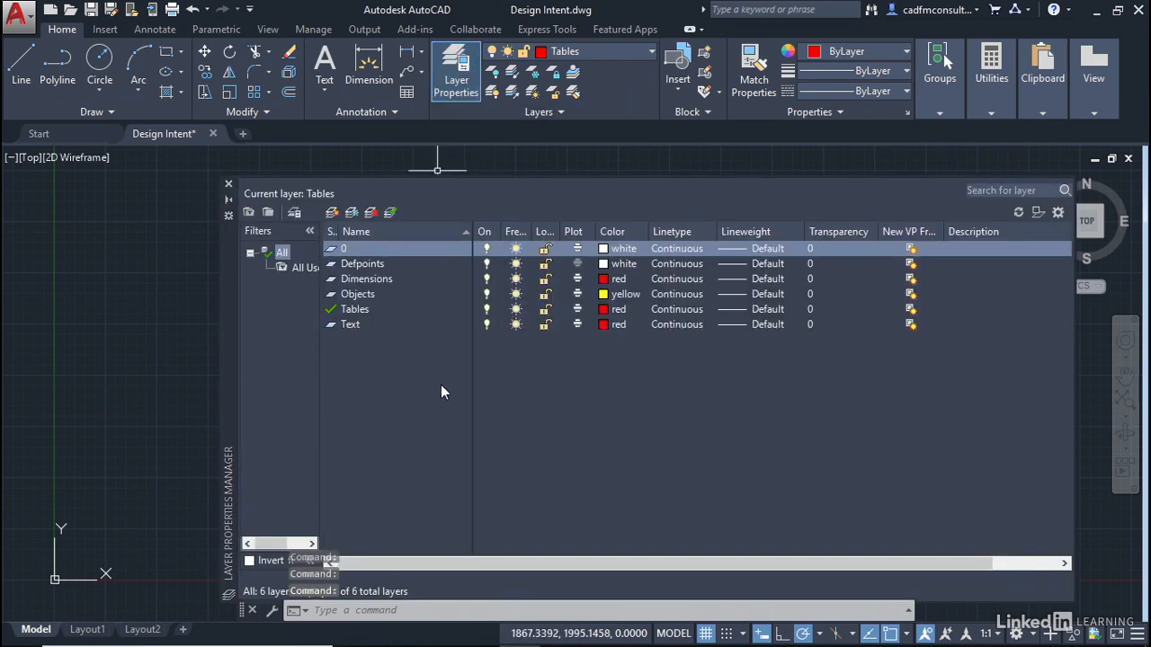
{"action": "left_click", "coordinate": [332, 214]}
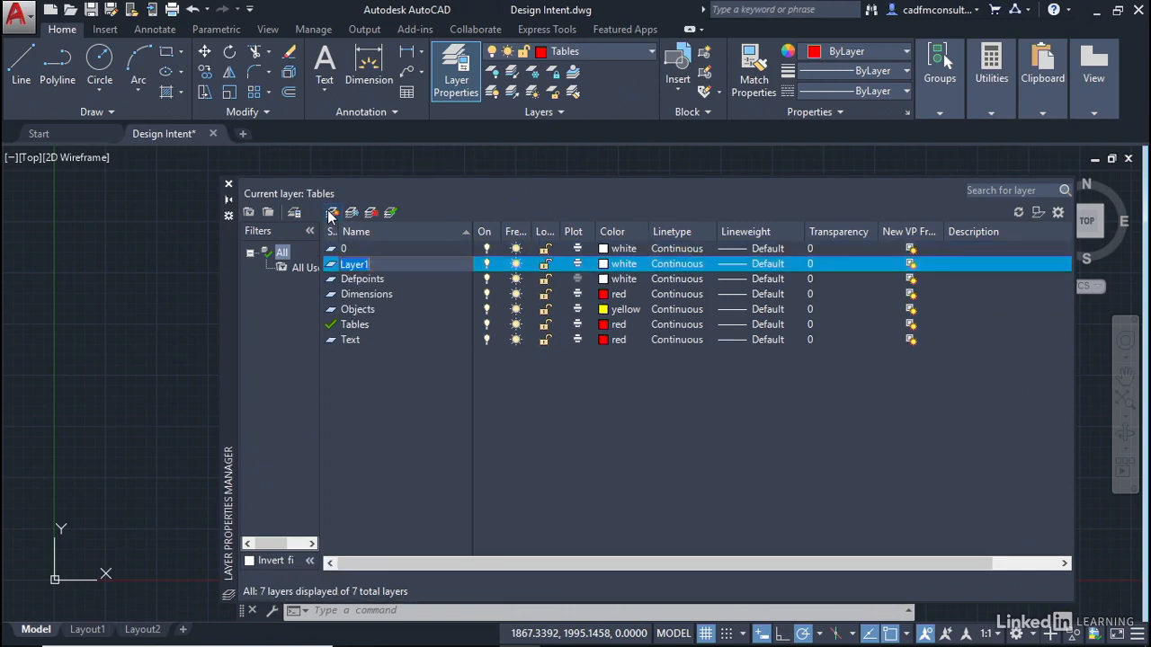
{"action": "type", "text": "Titleblock"}
{"action": "left_click", "coordinate": [331, 213]}
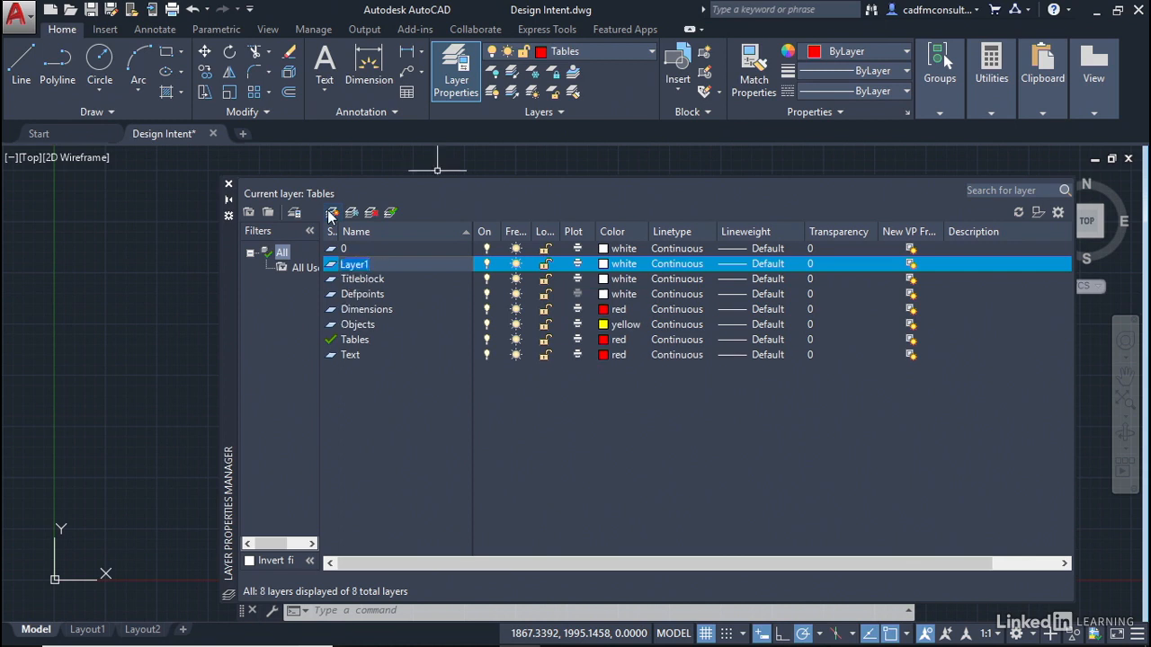
{"action": "type", "text": "Titletext"}
{"action": "key", "text": "Return"}
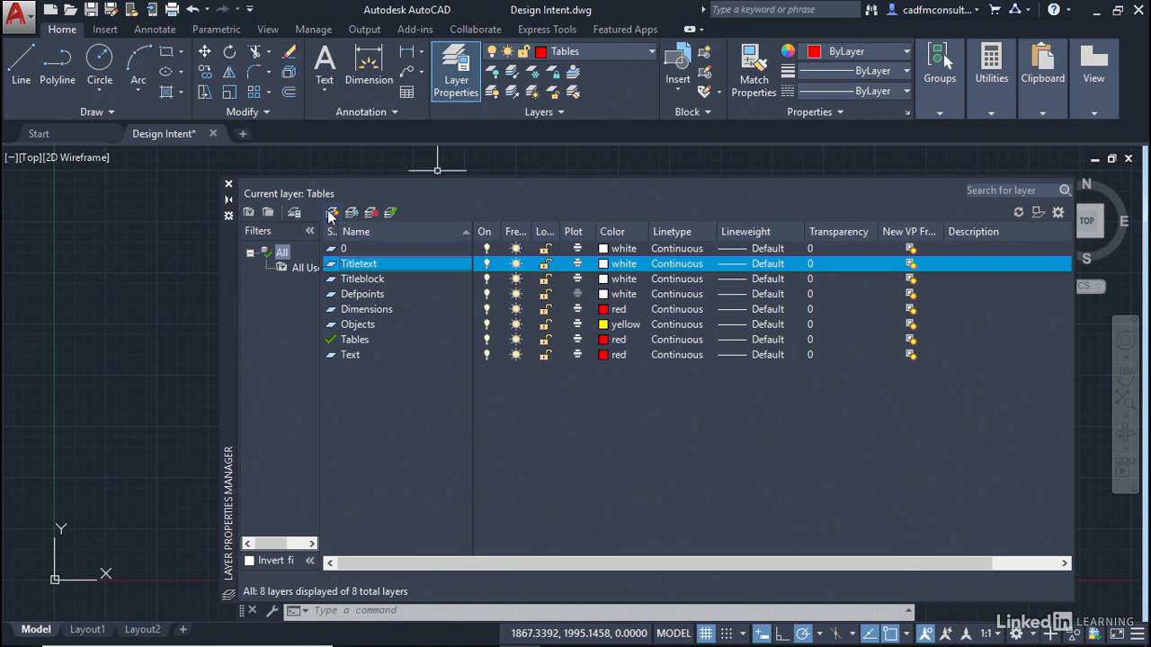
- Assign index color 30 to the Titletext and Titleblock layers and make Titleblock the current layer
{"action": "left_click", "coordinate": [607, 265]}
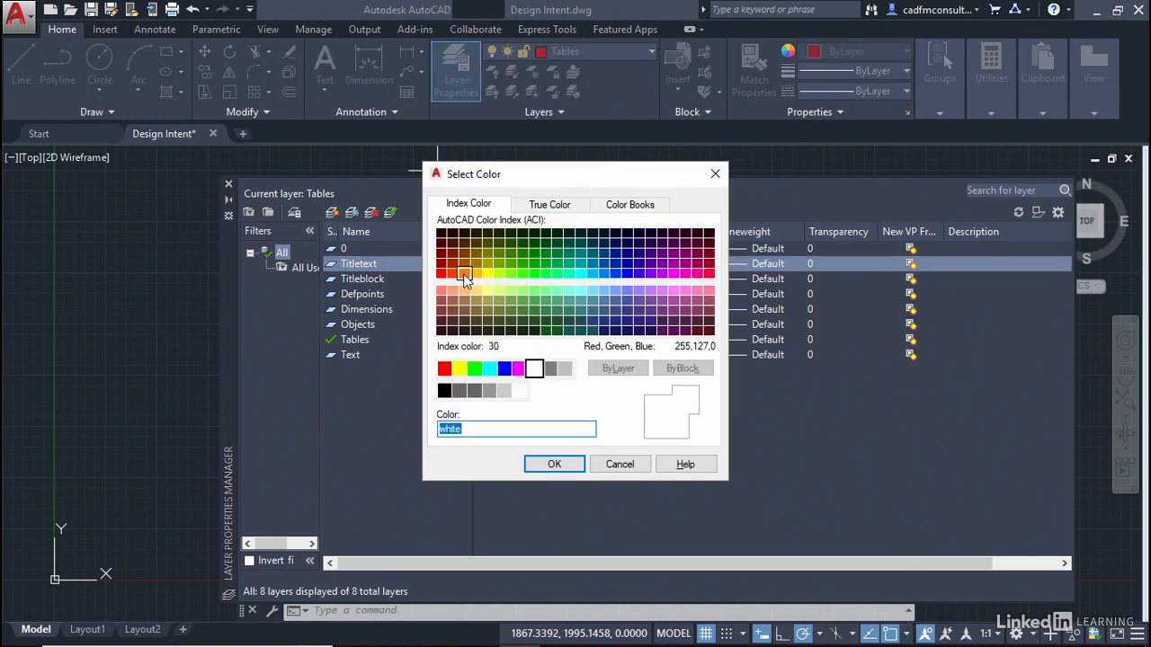
{"action": "left_click", "coordinate": [464, 274]}
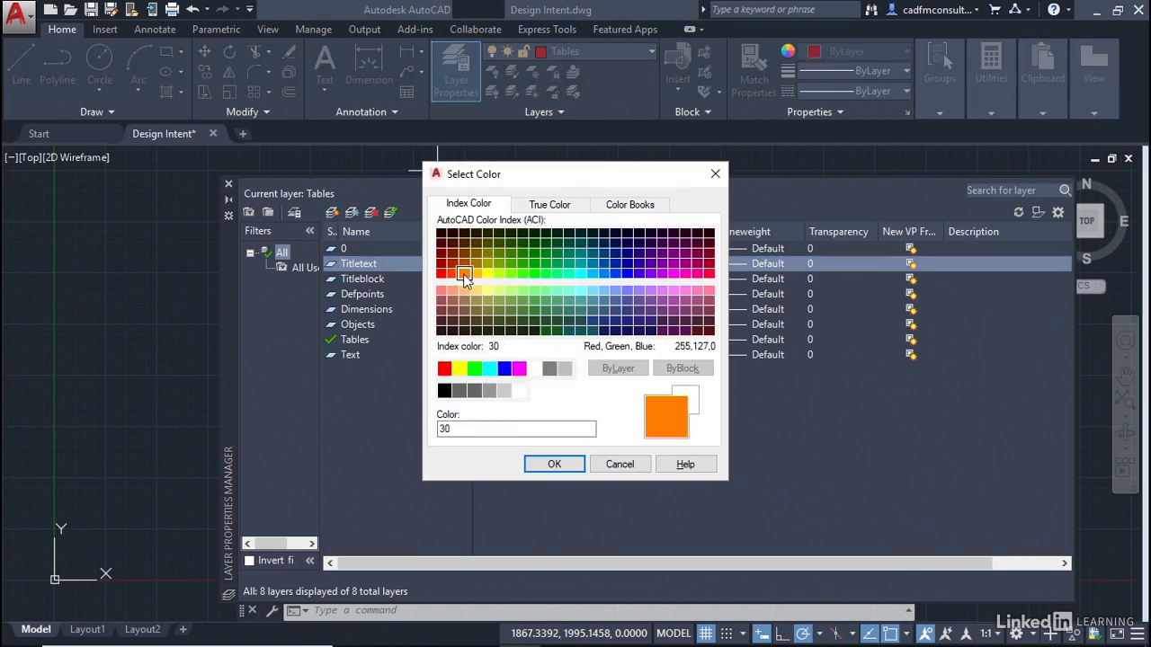
{"action": "left_click", "coordinate": [545, 465]}
{"action": "left_click", "coordinate": [605, 279]}
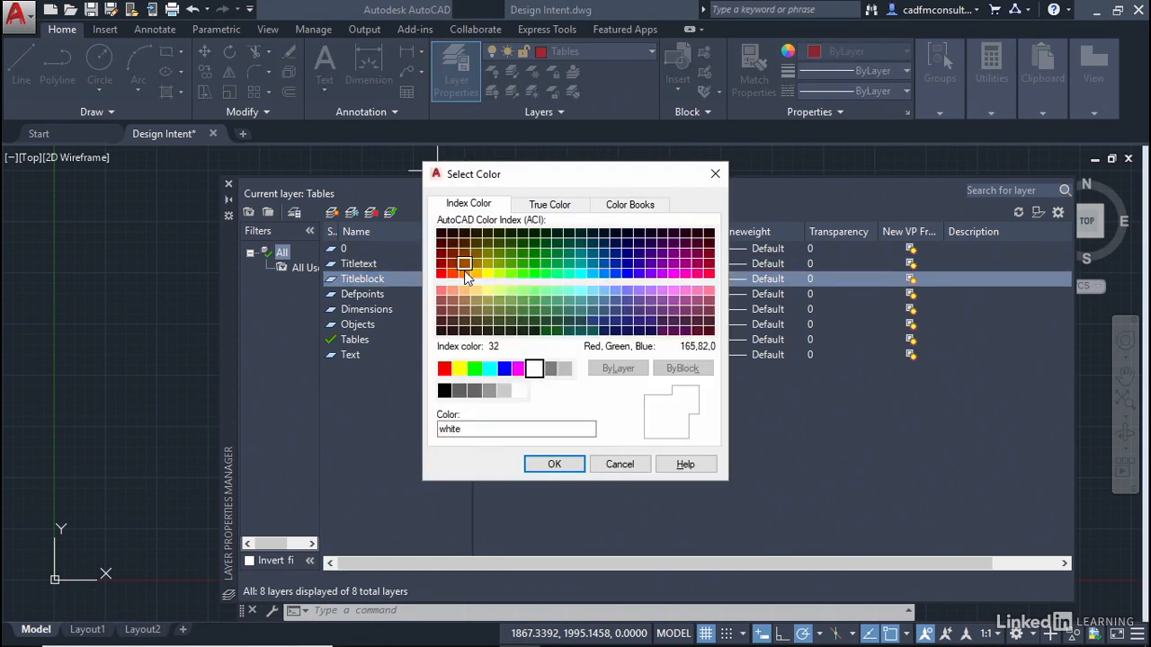
{"action": "left_click", "coordinate": [464, 273]}
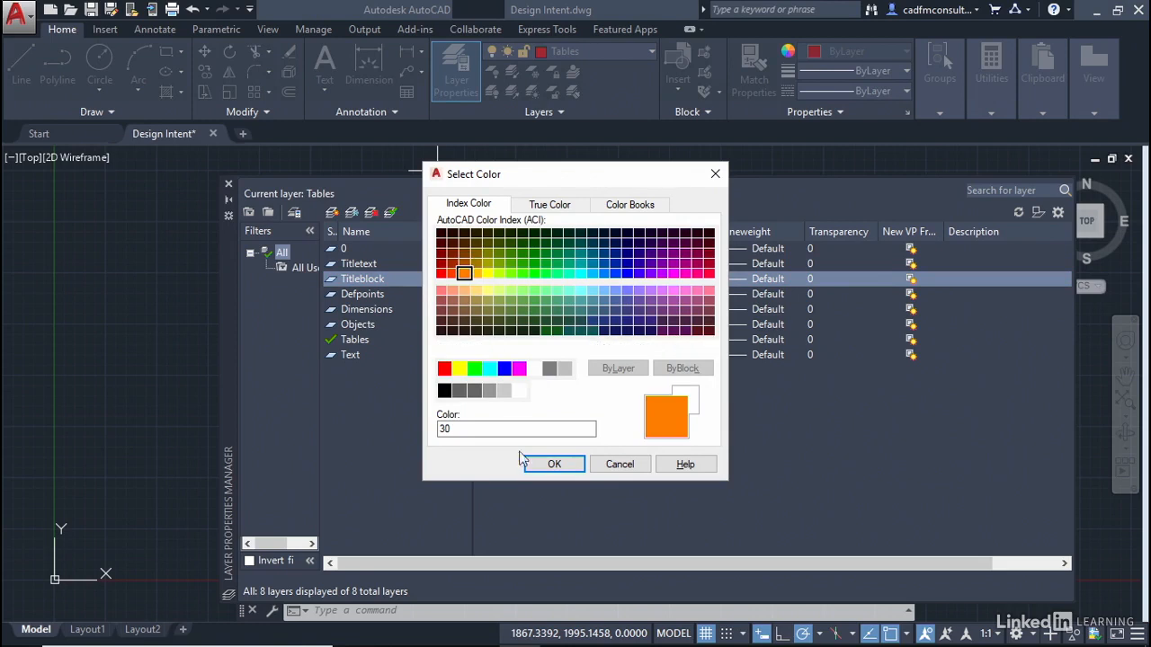
{"action": "left_click", "coordinate": [546, 464]}
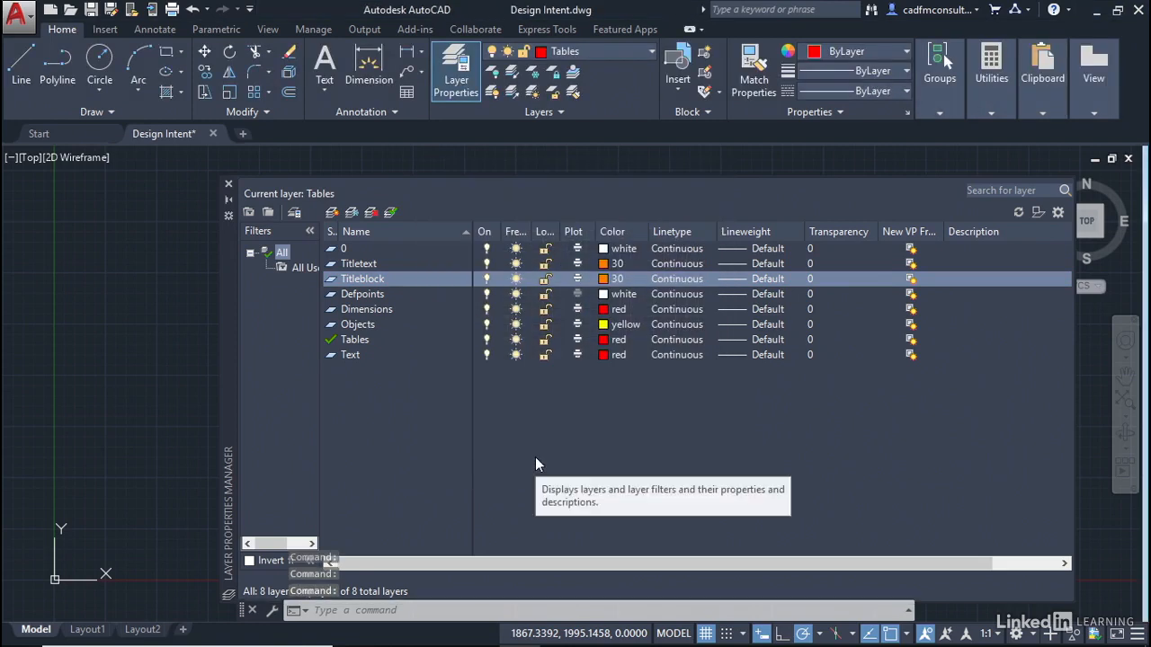
{"action": "double_click", "coordinate": [332, 280]}
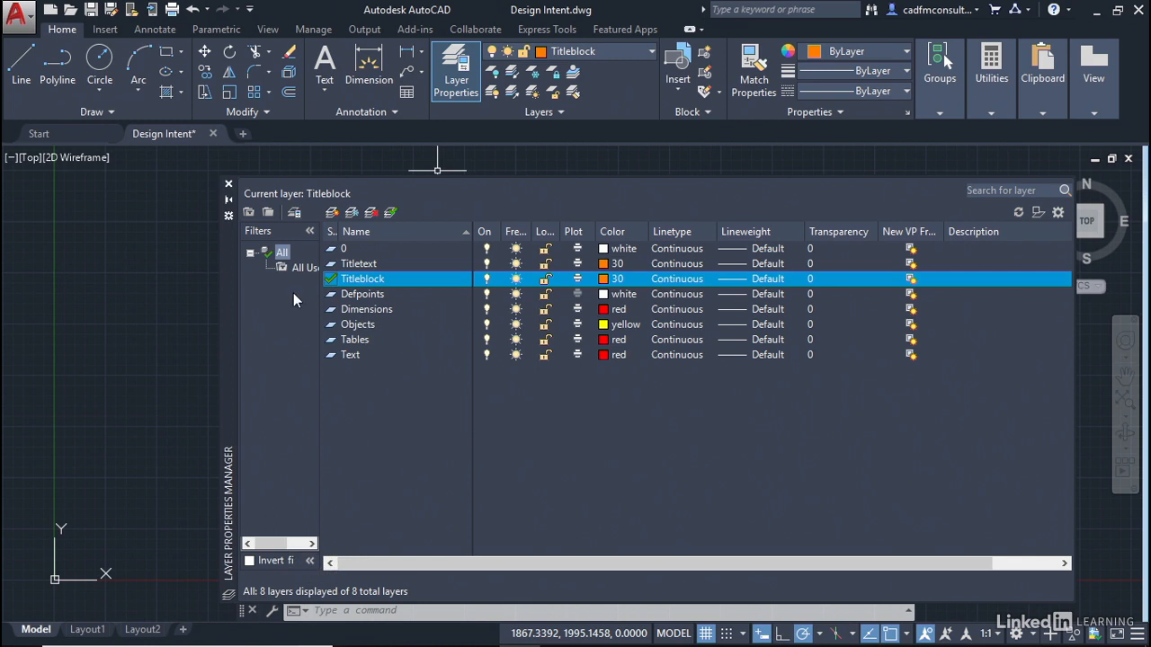
{"action": "left_click", "coordinate": [228, 185]}
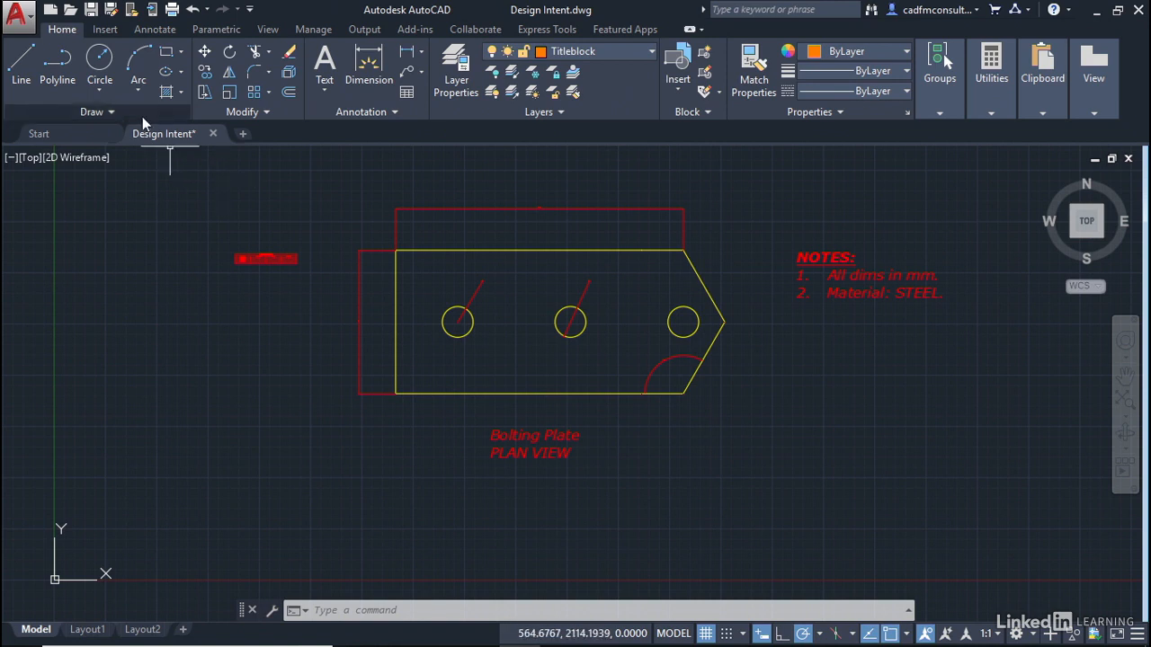
- Draw a 420 by 297 mm rectangle in the empty area left of the bolting plate
{"action": "left_click", "coordinate": [181, 52]}
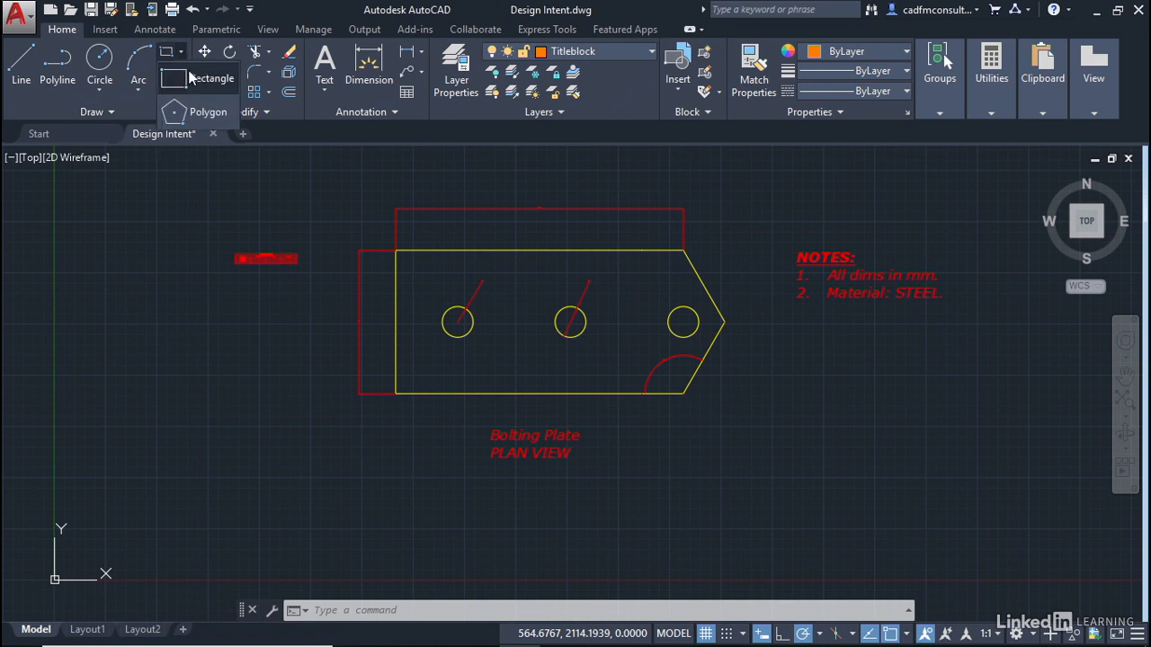
{"action": "left_click", "coordinate": [196, 78]}
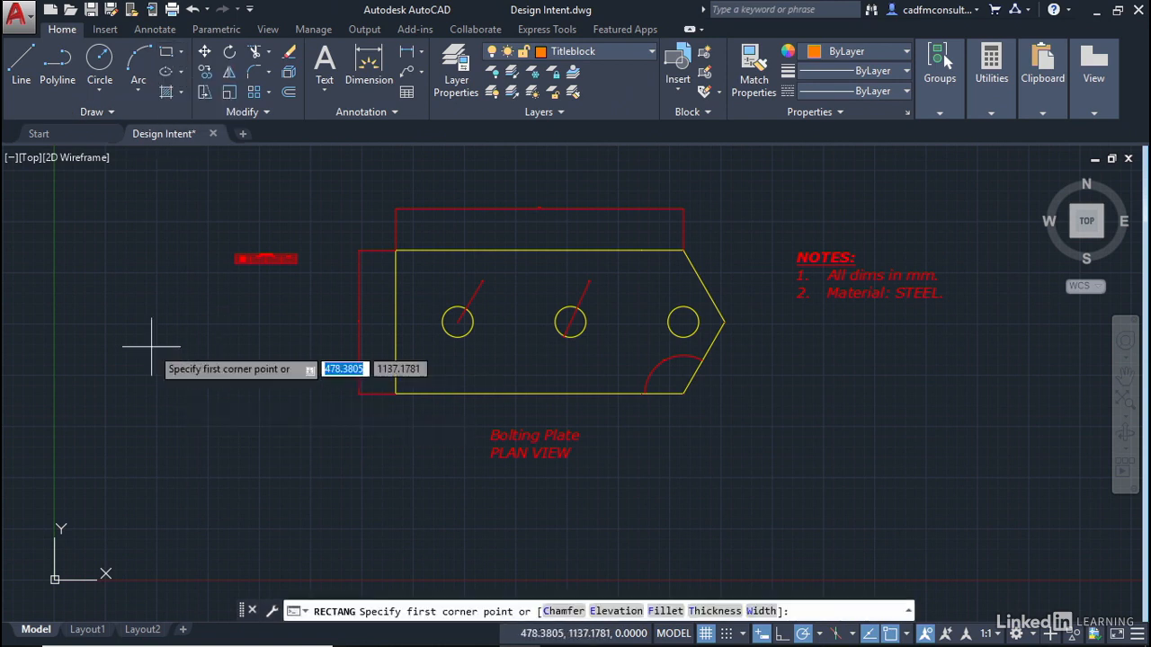
{"action": "left_click", "coordinate": [170, 405]}
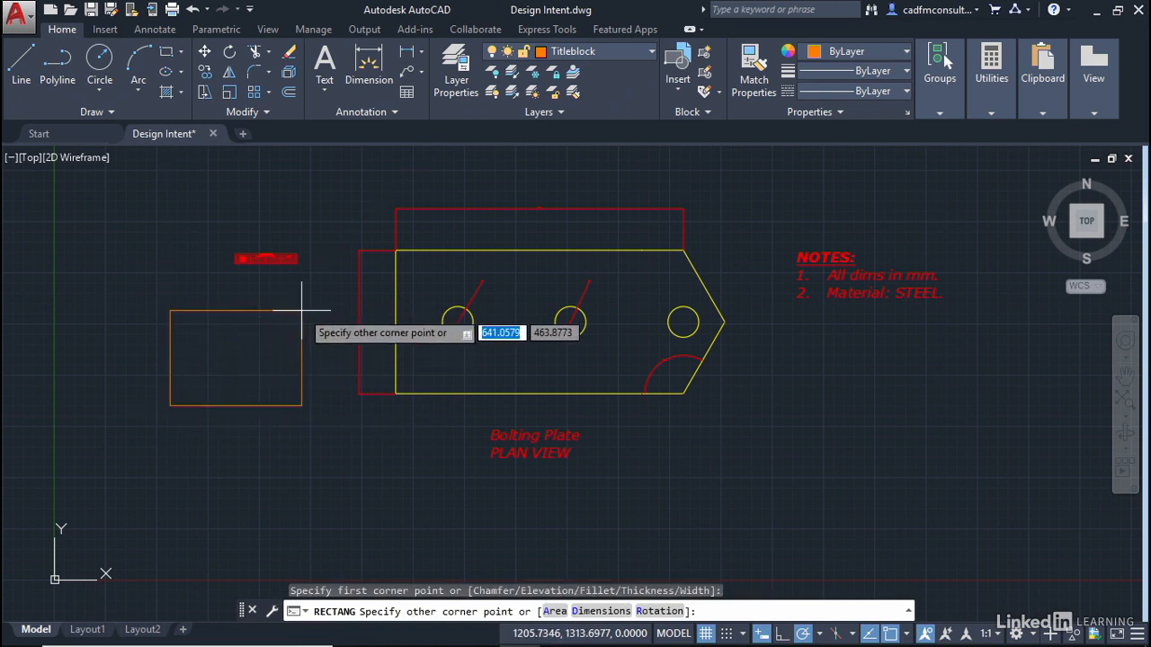
{"action": "type", "text": "420"}
{"action": "key", "text": "Tab"}
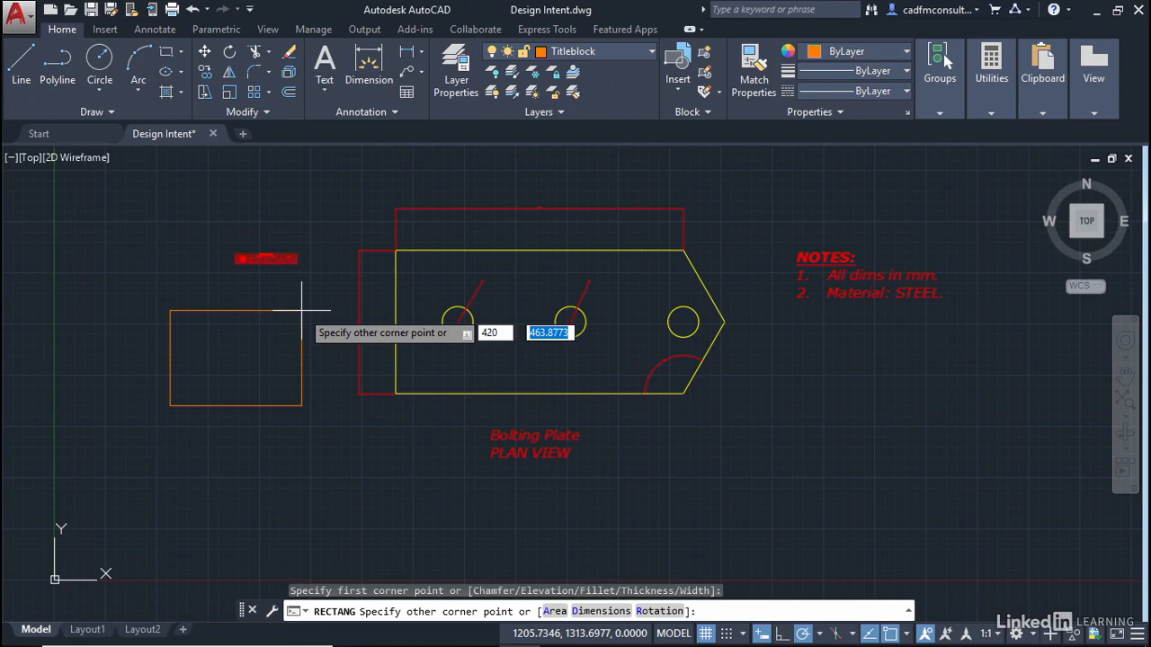
{"action": "type", "text": "297"}
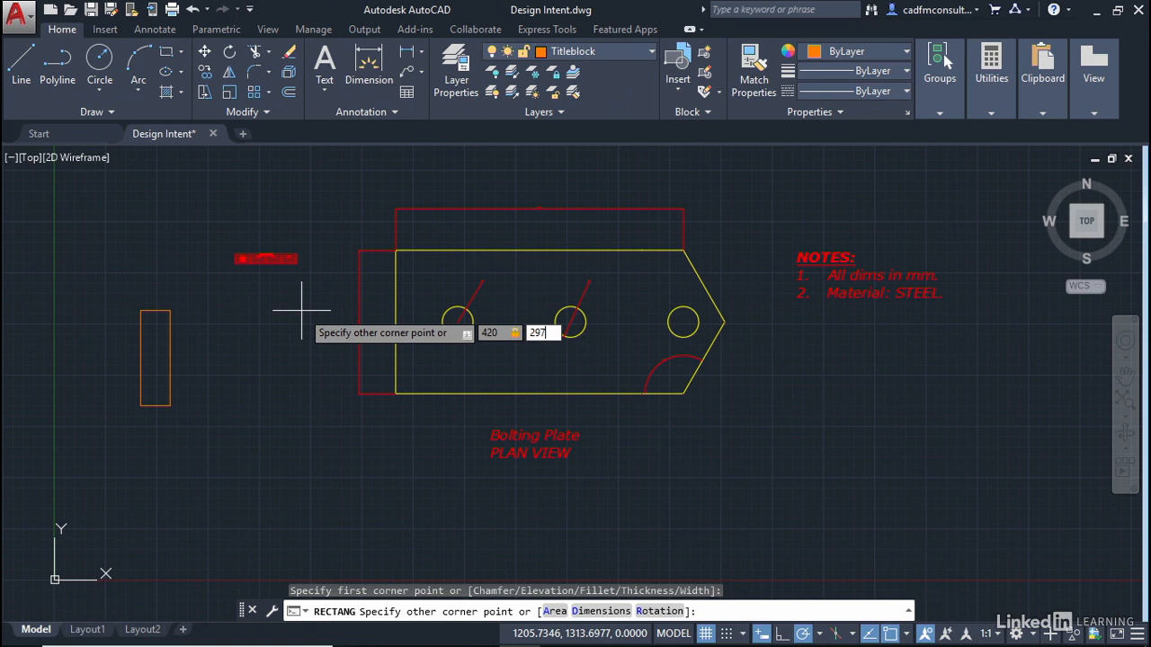
{"action": "key", "text": "Return"}
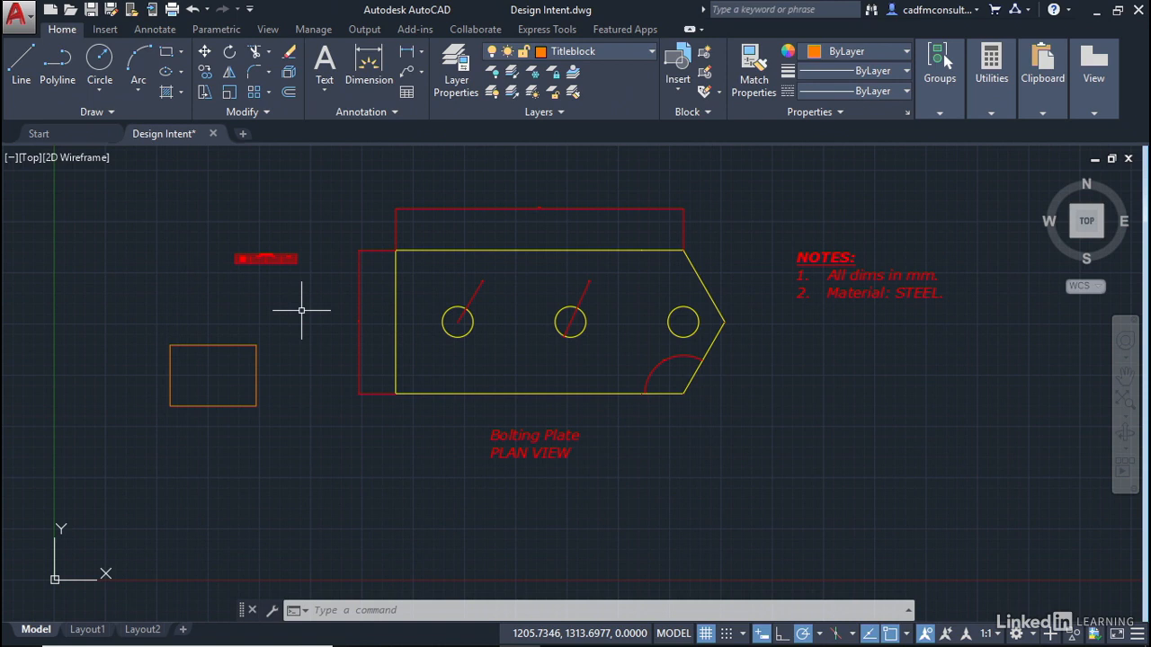
- Offset the title block rectangle 15 mm inward to form the inner border
{"action": "scroll", "coordinate": [224, 368], "scroll_direction": "up", "scroll_amount": 4}
{"action": "scroll", "coordinate": [221, 368], "scroll_direction": "up", "scroll_amount": 2}
{"action": "middle_click_drag", "start_coordinate": [198, 396], "coordinate": [552, 359]}
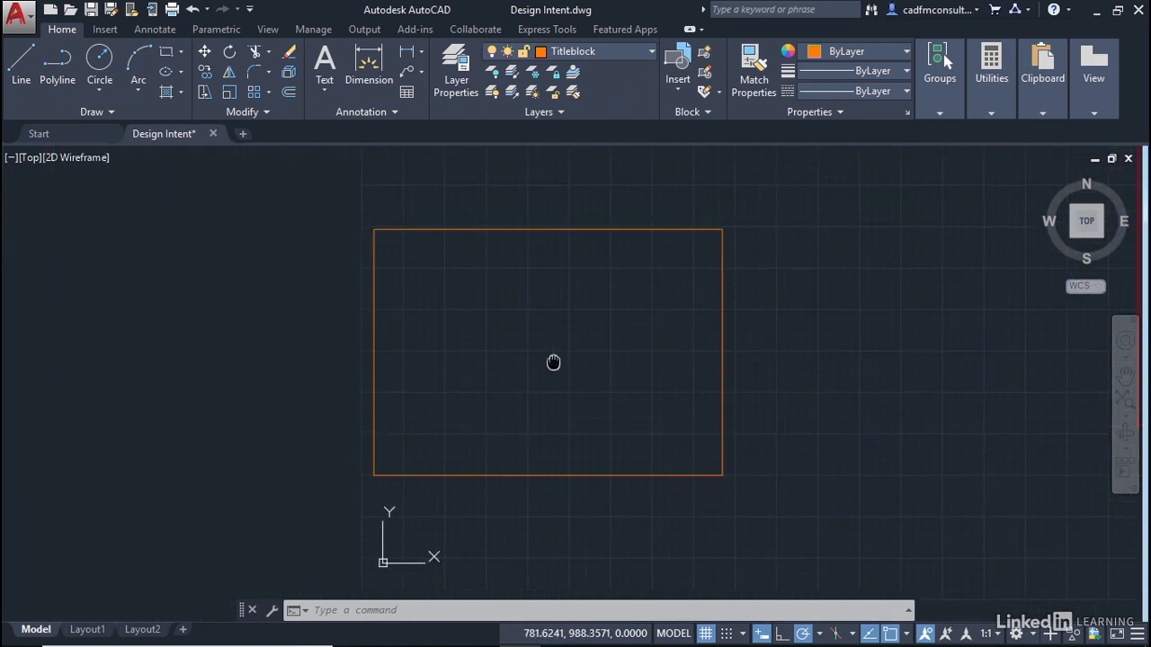
{"action": "scroll", "coordinate": [560, 360], "scroll_direction": "up", "scroll_amount": 2}
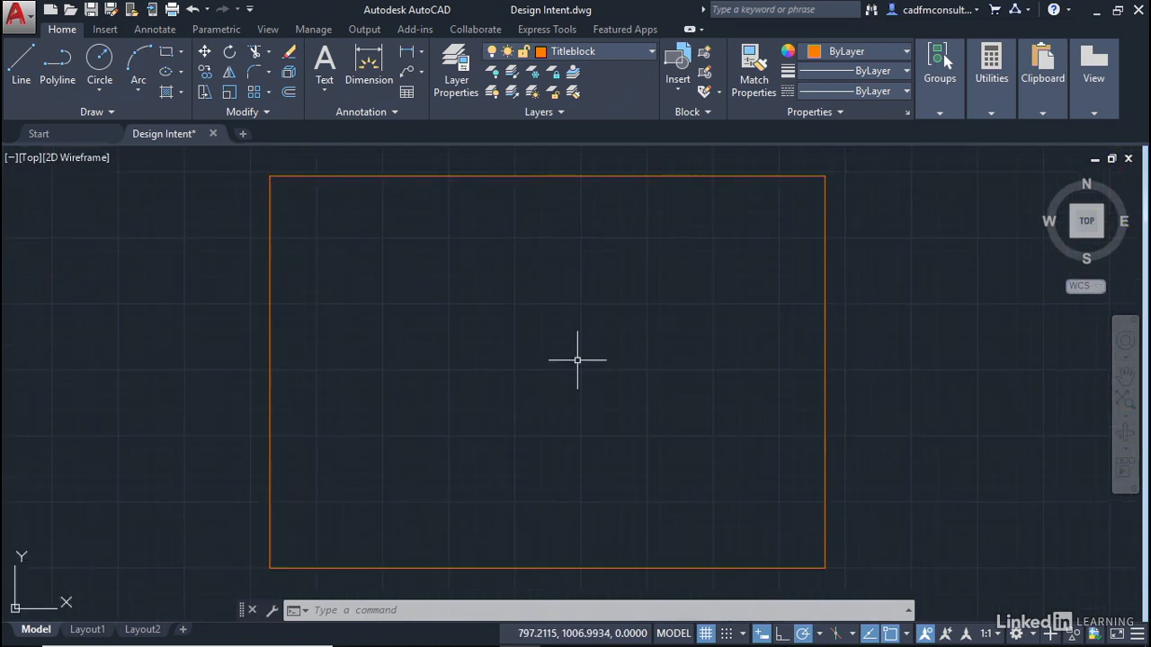
{"action": "left_click", "coordinate": [291, 92]}
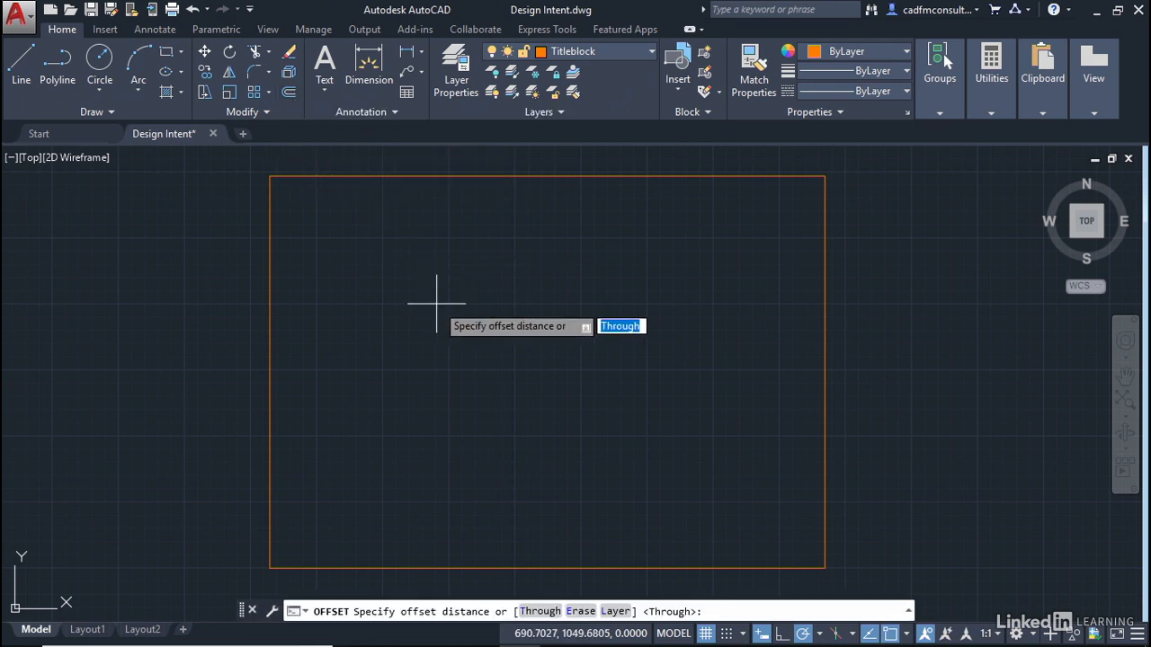
{"action": "type", "text": "15"}
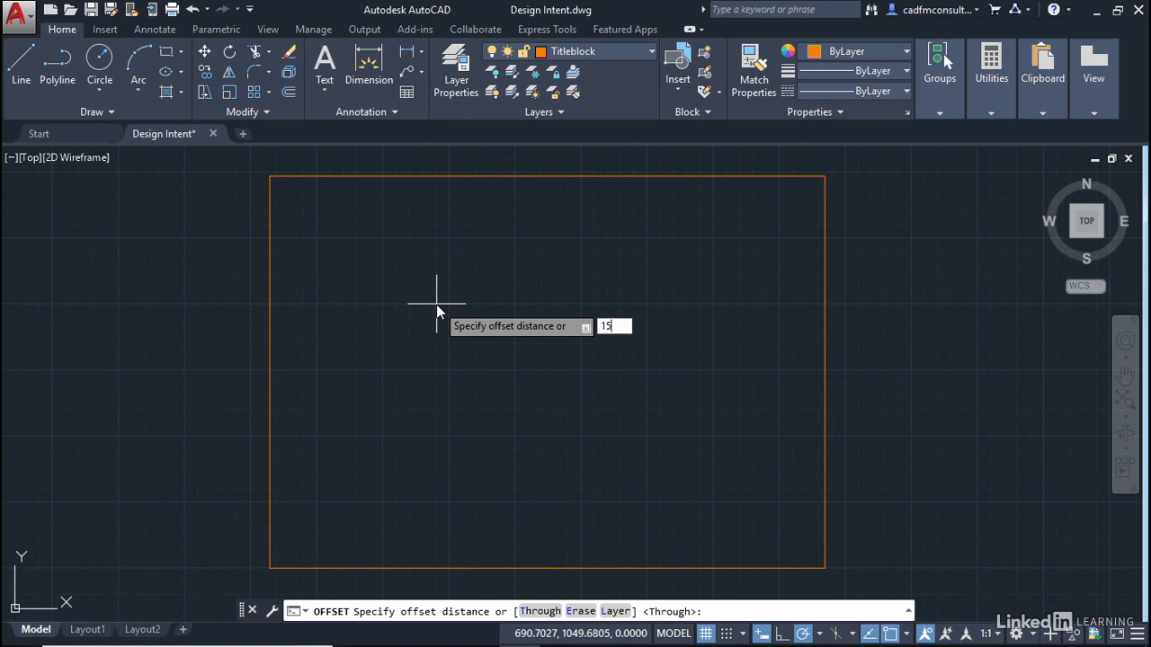
{"action": "key", "text": "Return"}
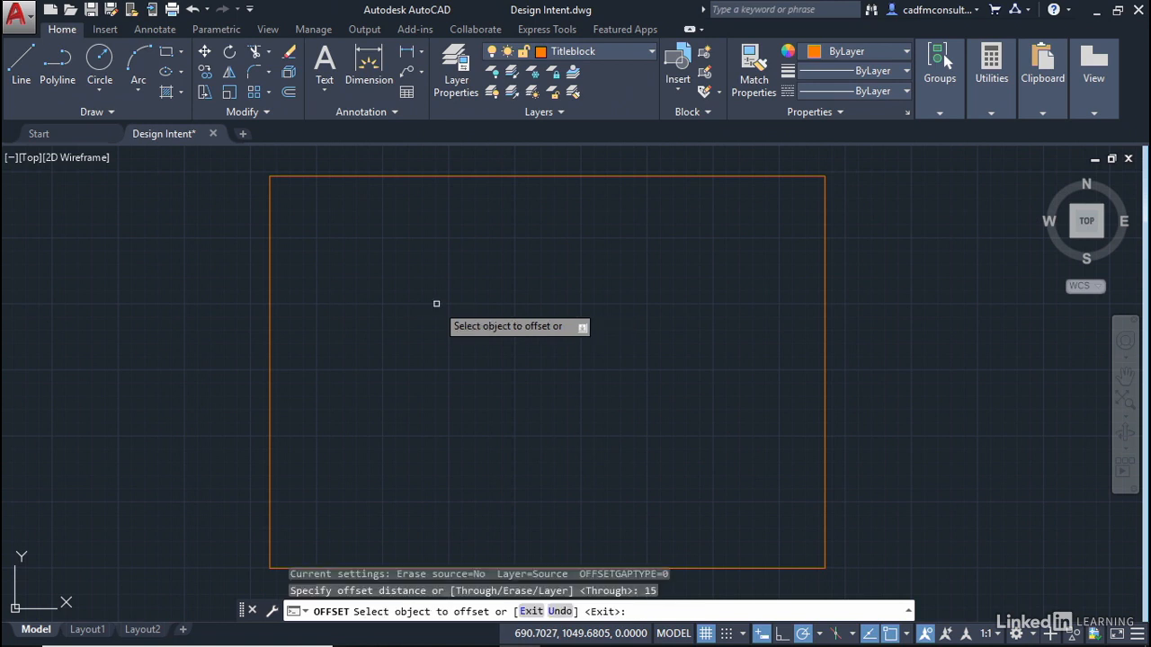
{"action": "left_click", "coordinate": [501, 175]}
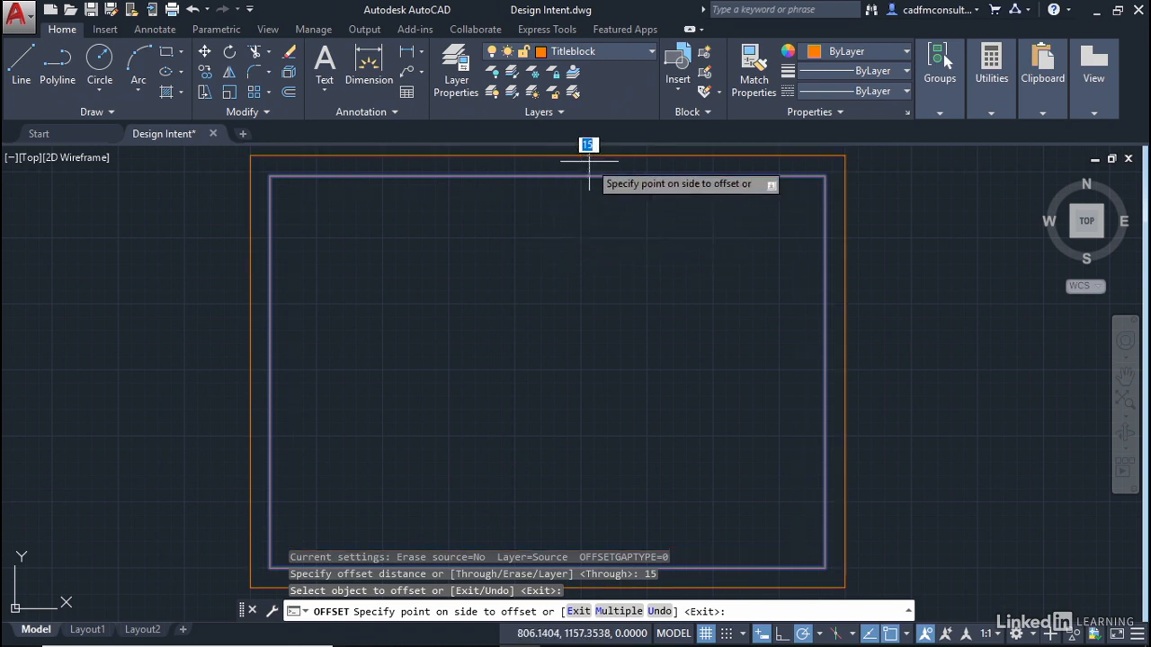
{"action": "left_click", "coordinate": [580, 228]}
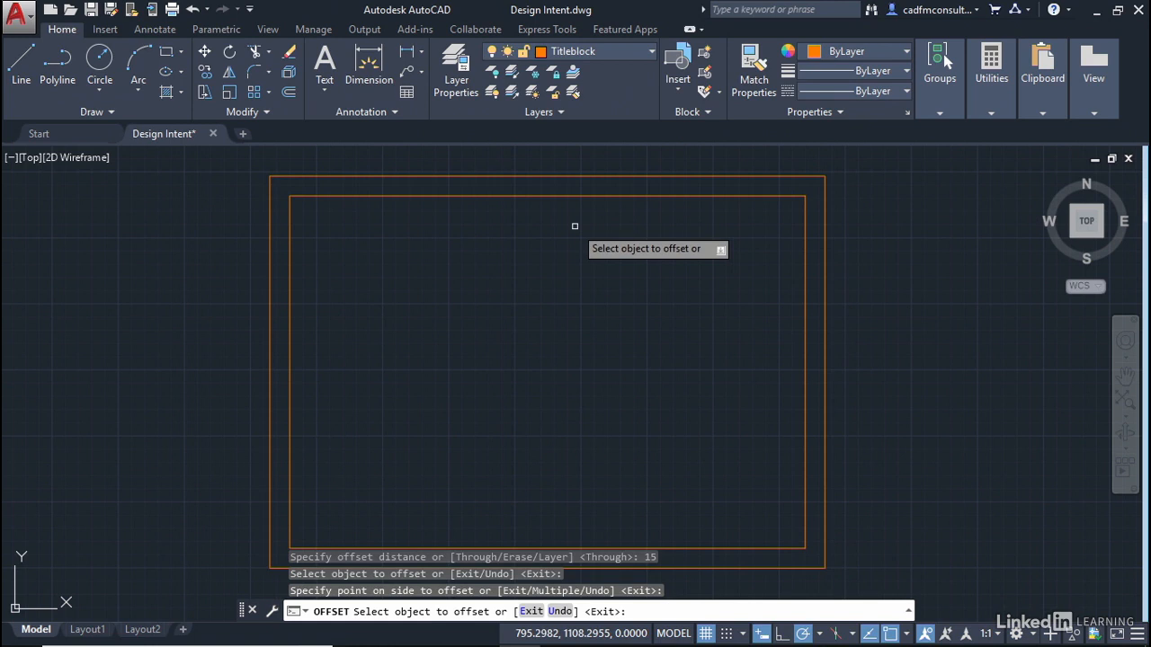
{"action": "key", "text": "Return"}
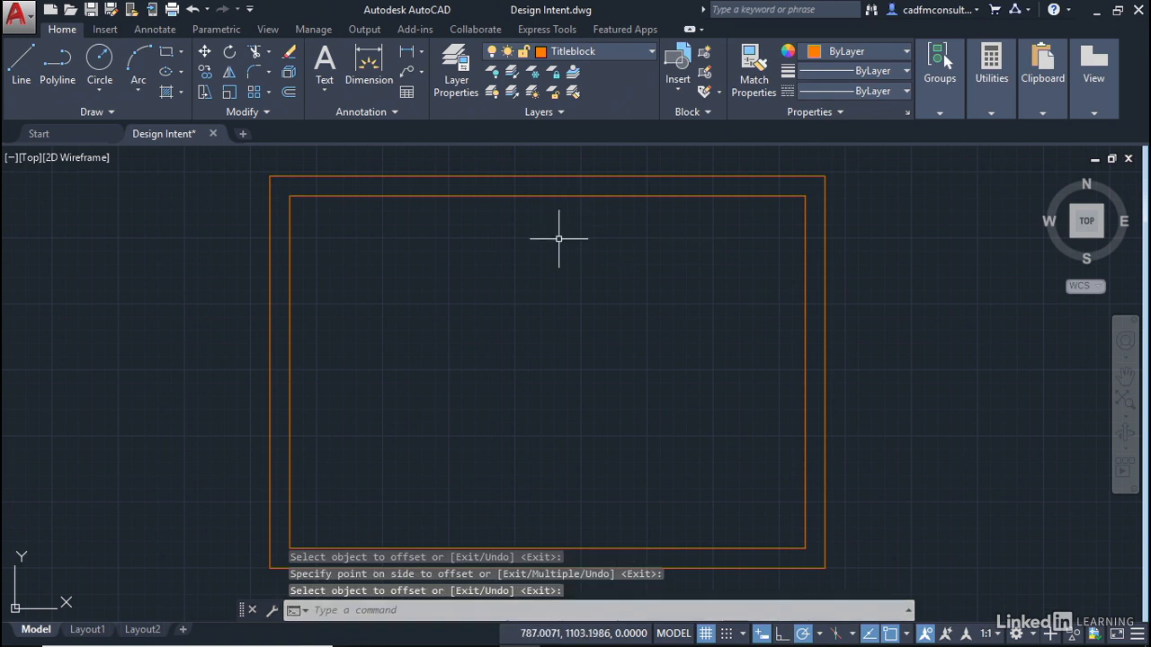
{"action": "scroll", "coordinate": [532, 300], "scroll_direction": "down", "scroll_amount": 2}
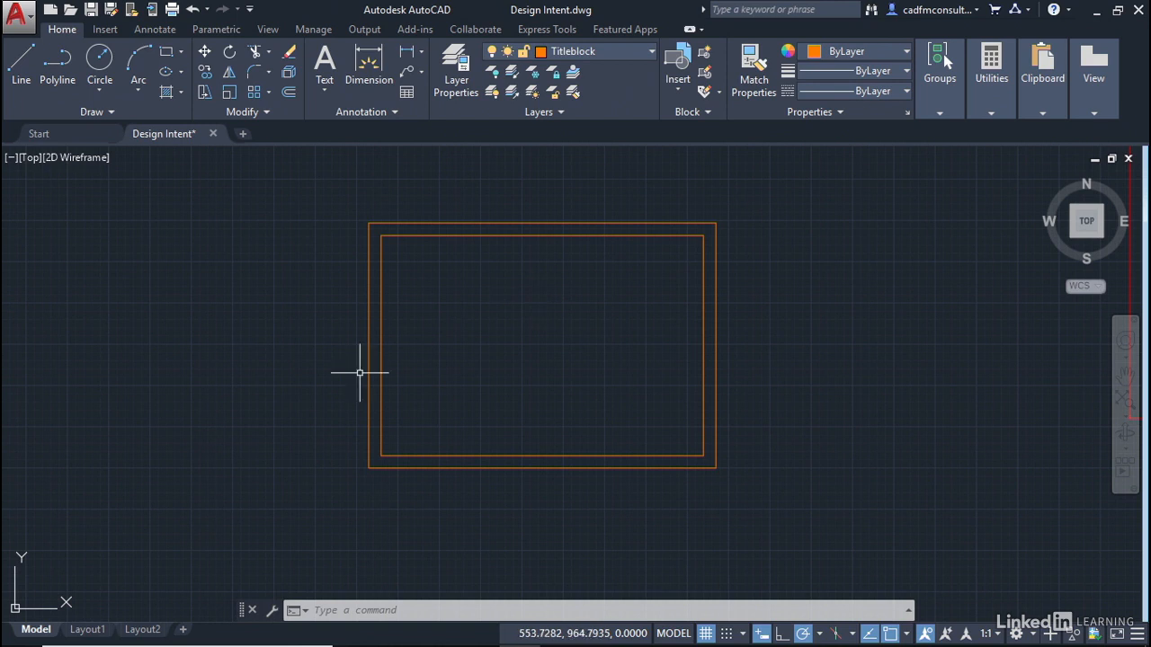
- Switch to Layout1 and delete its existing viewport from the sheet
{"action": "left_click", "coordinate": [95, 631]}
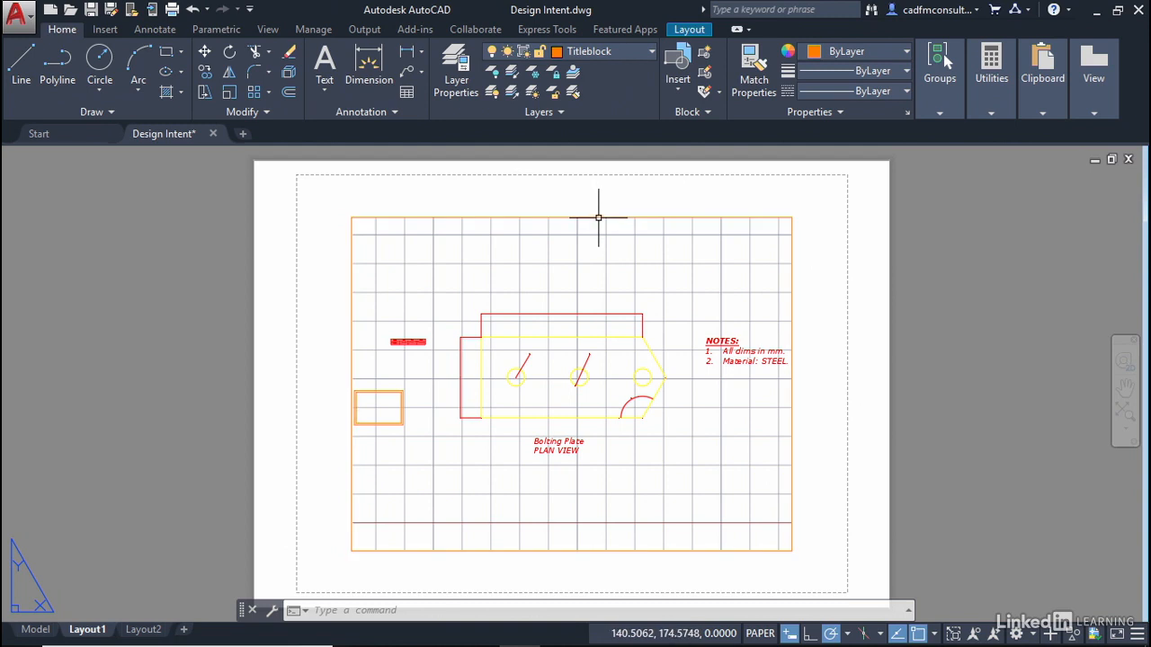
{"action": "mouse_move", "coordinate": [599, 217]}
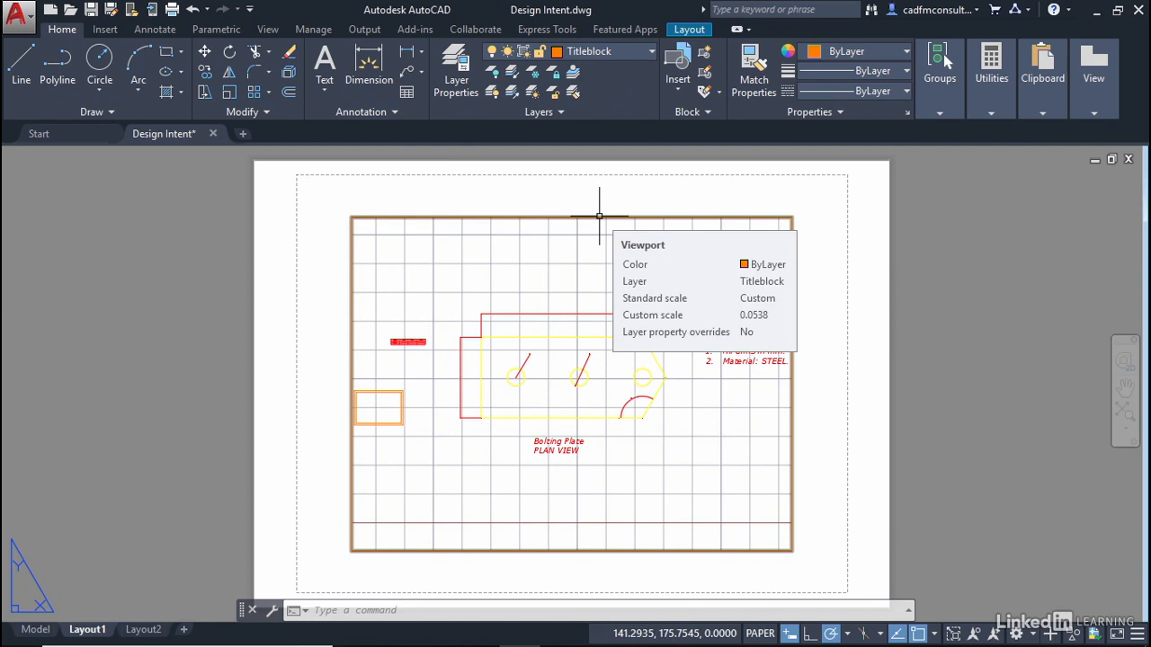
{"action": "left_click", "coordinate": [599, 217]}
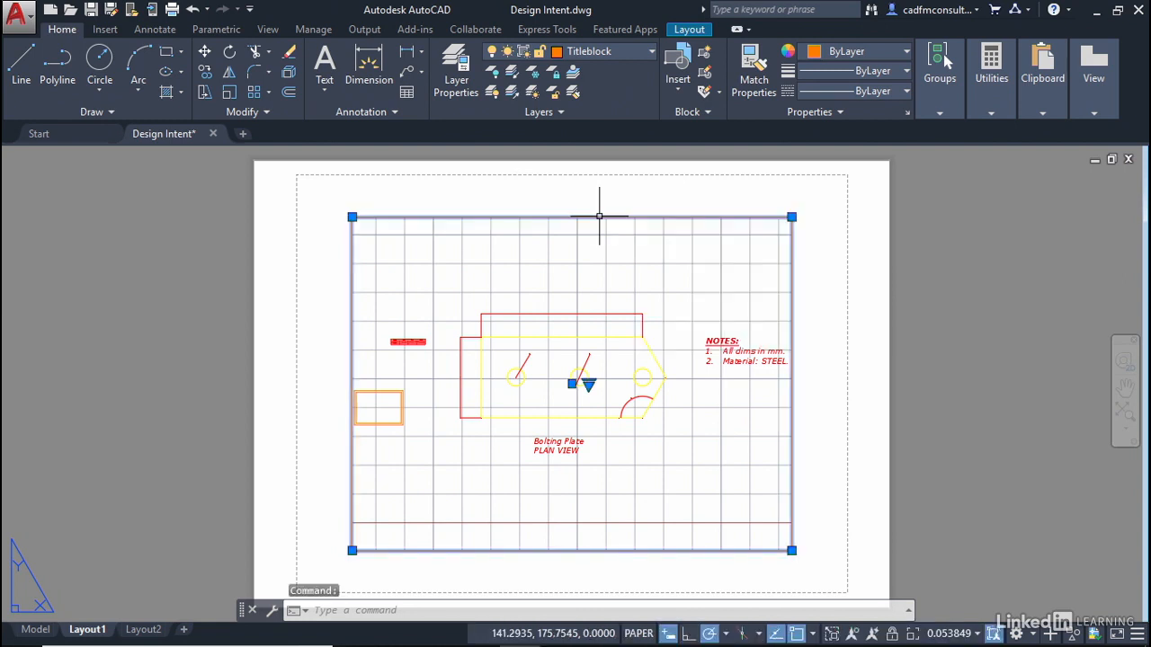
{"action": "key", "text": "Delete"}
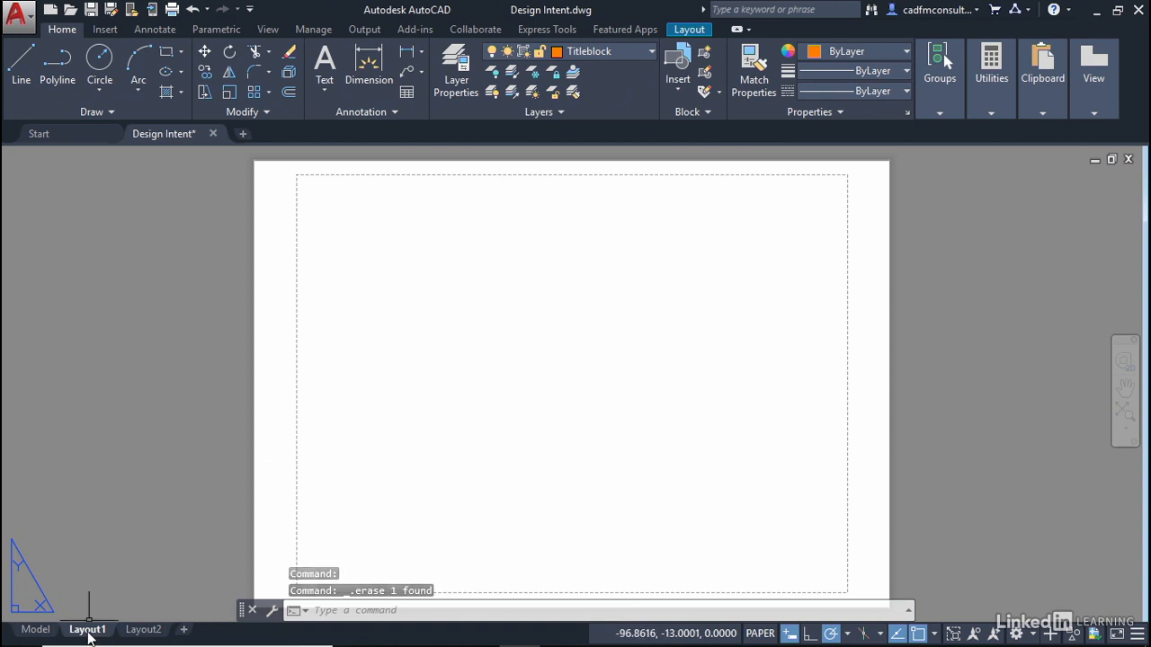
- Rename Layout1 as ISO A3-Landscape
{"action": "right_click", "coordinate": [87, 632]}
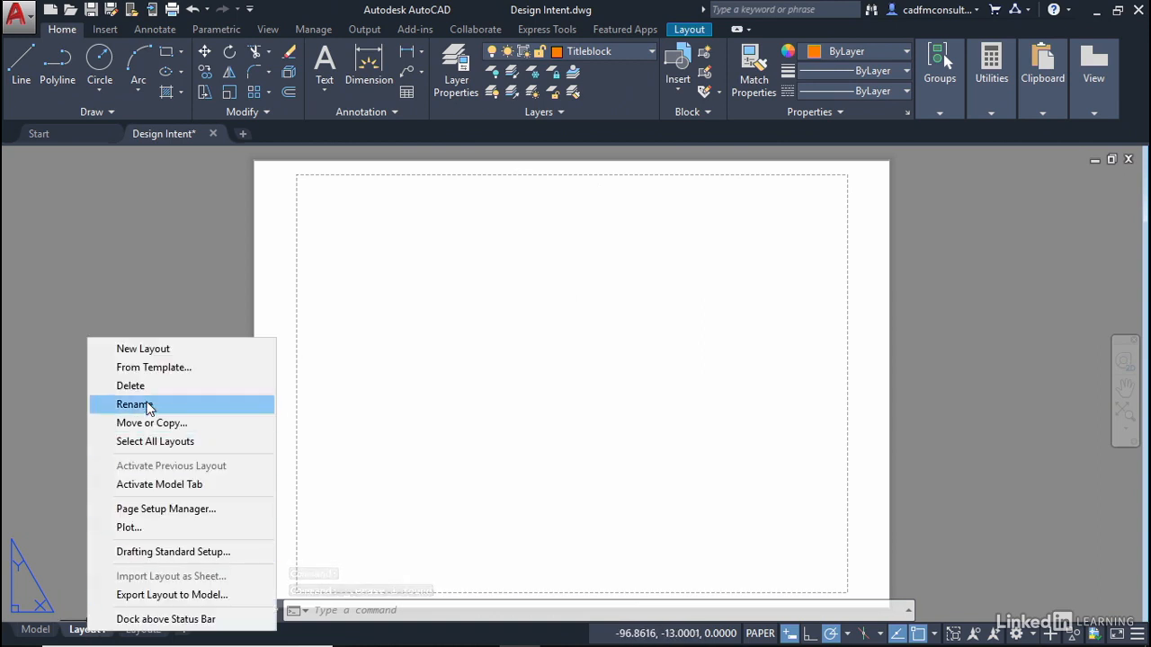
{"action": "left_click", "coordinate": [147, 404]}
{"action": "type", "text": "IS"}
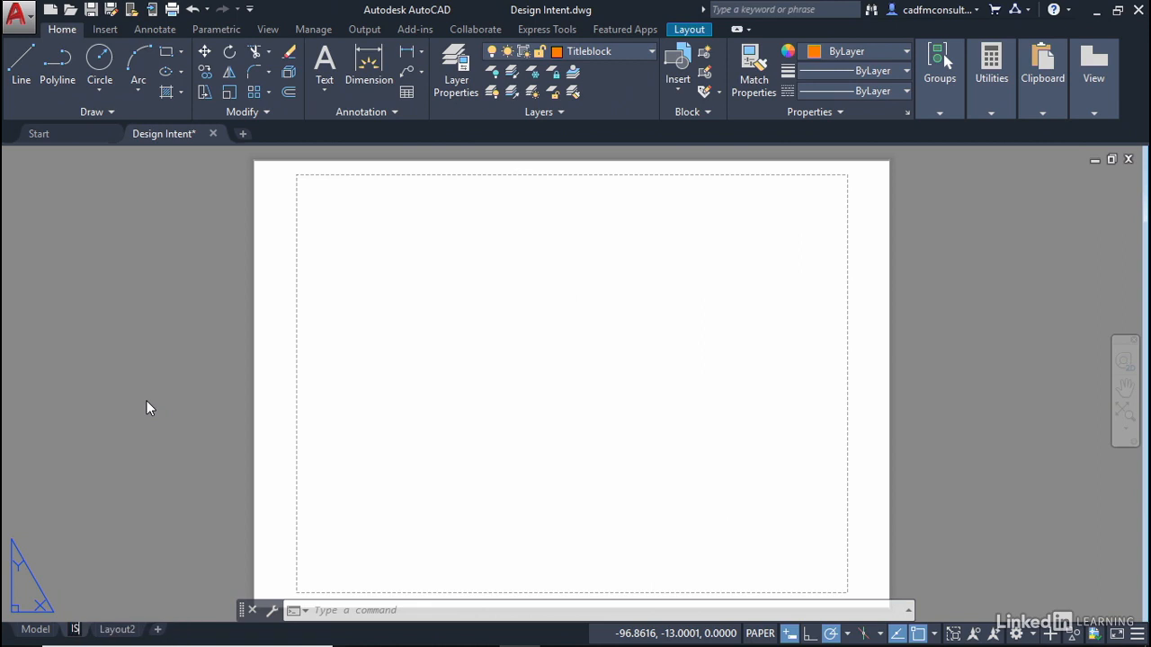
{"action": "type", "text": "O A3"}
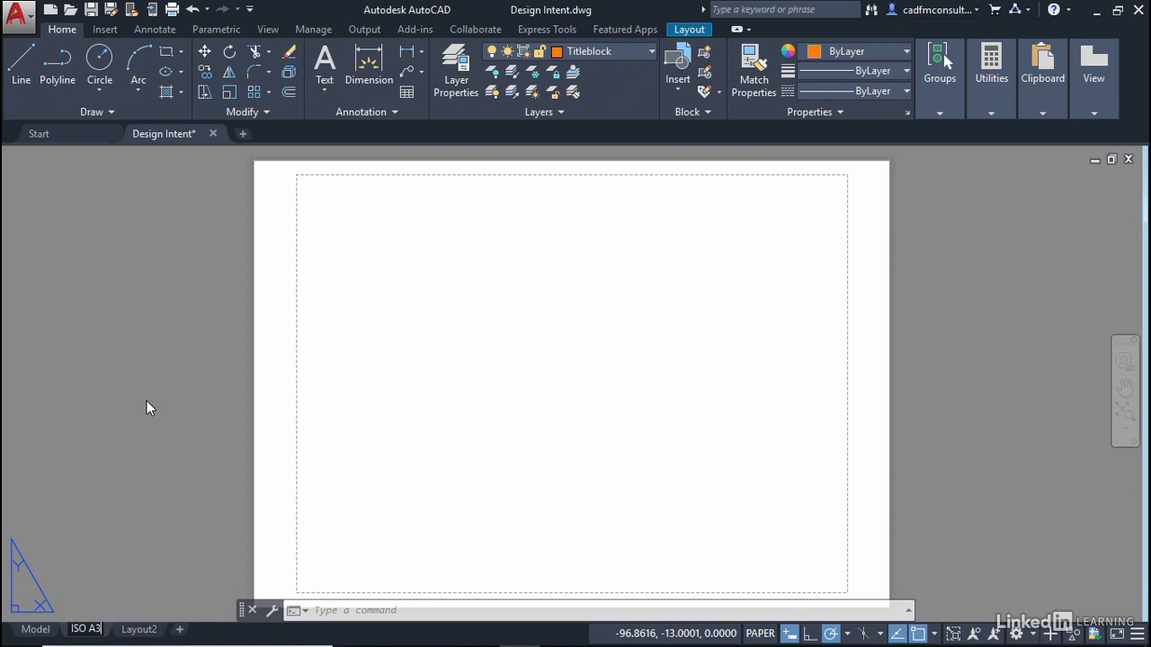
{"action": "type", "text": "-Landscape"}
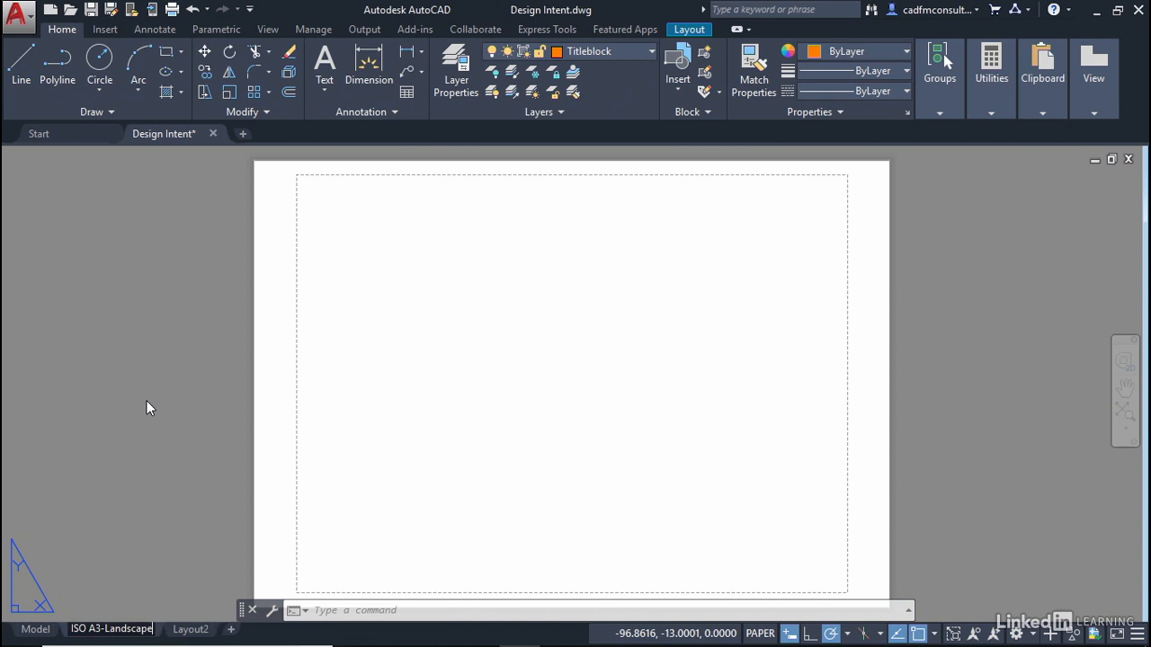
{"action": "key", "text": "Return"}
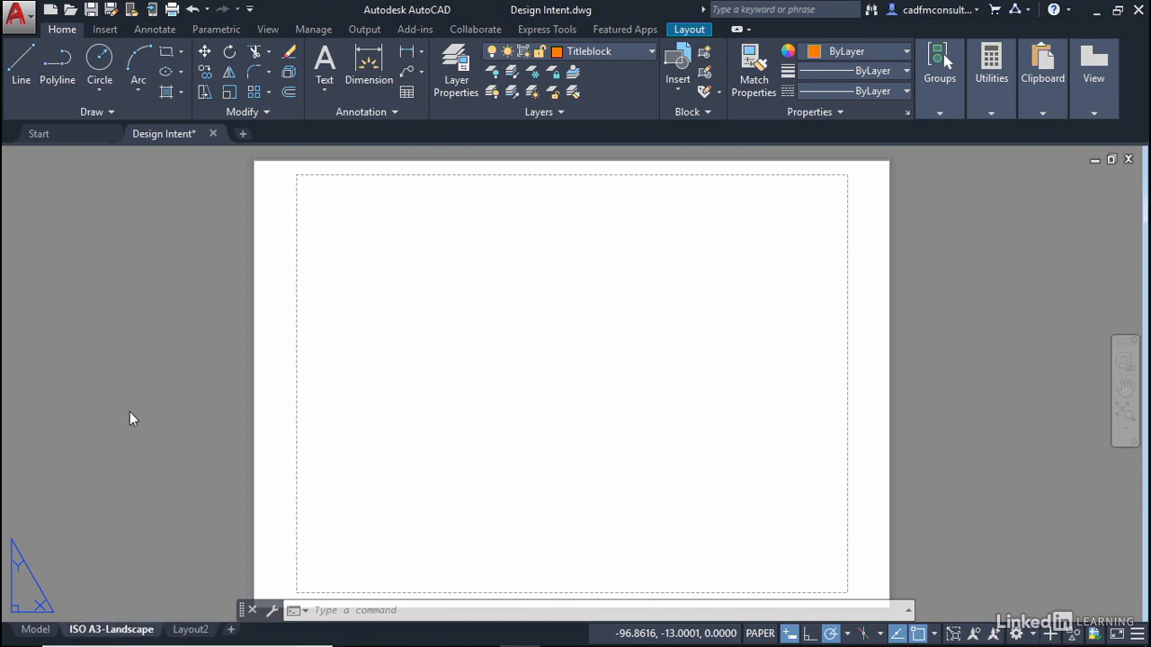
- In model space, copy both title block rectangles to the clipboard with the outer rectangle's lower-left corner as base point
{"action": "left_click", "coordinate": [36, 629]}
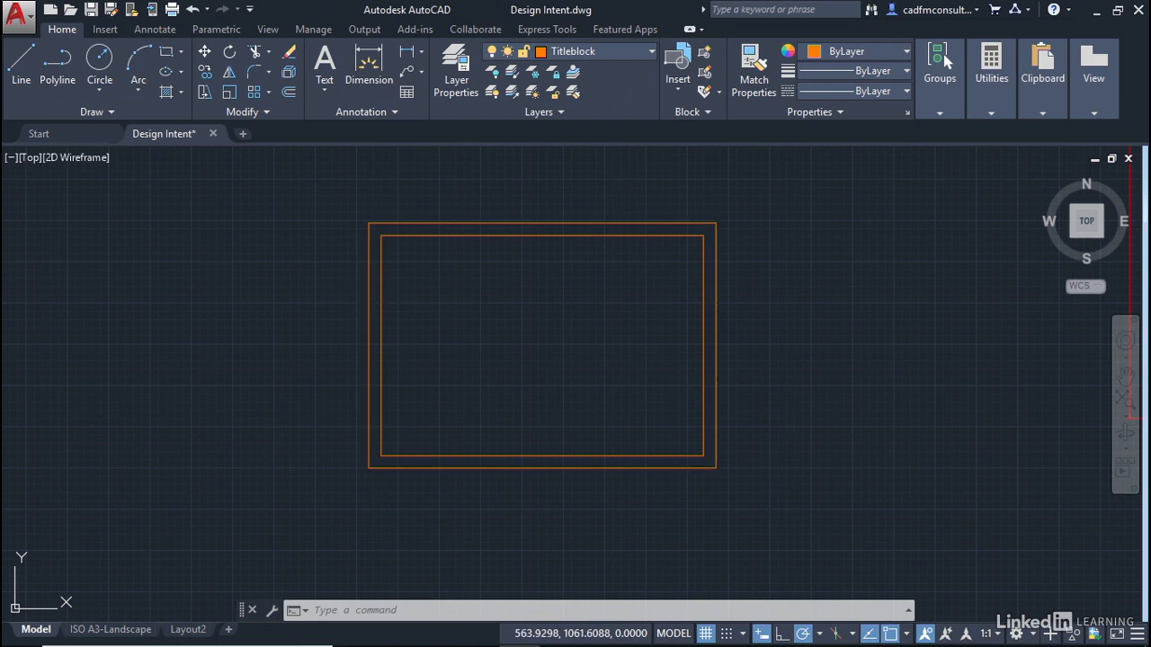
{"action": "left_click", "coordinate": [370, 288]}
{"action": "left_click", "coordinate": [378, 285]}
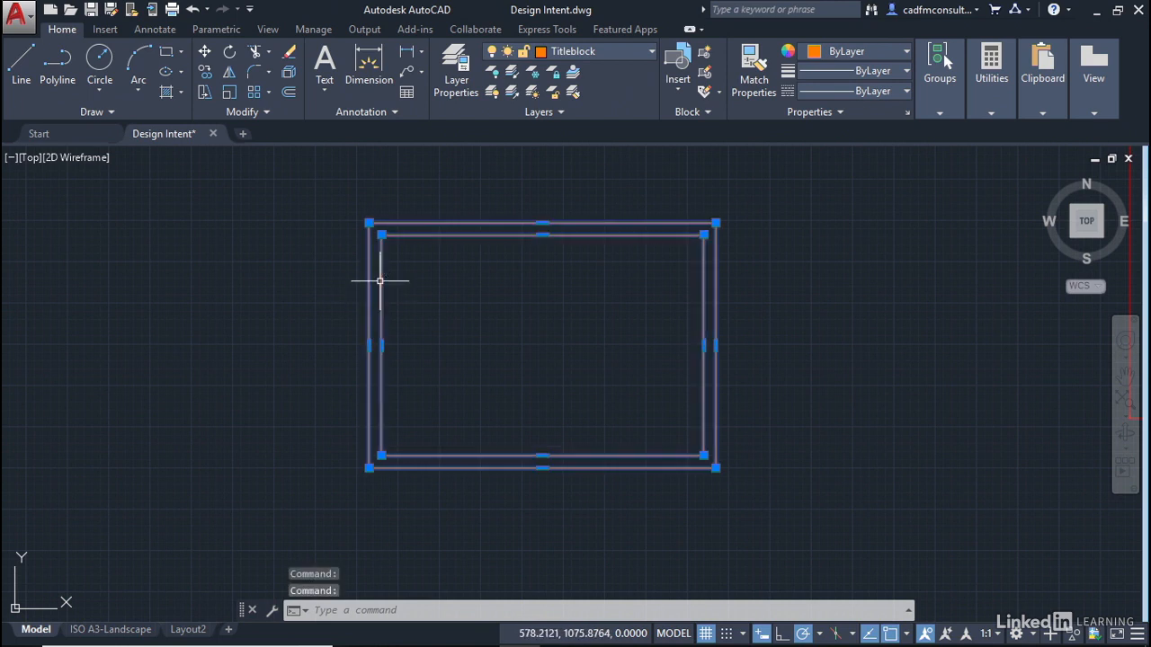
{"action": "right_click", "coordinate": [196, 174]}
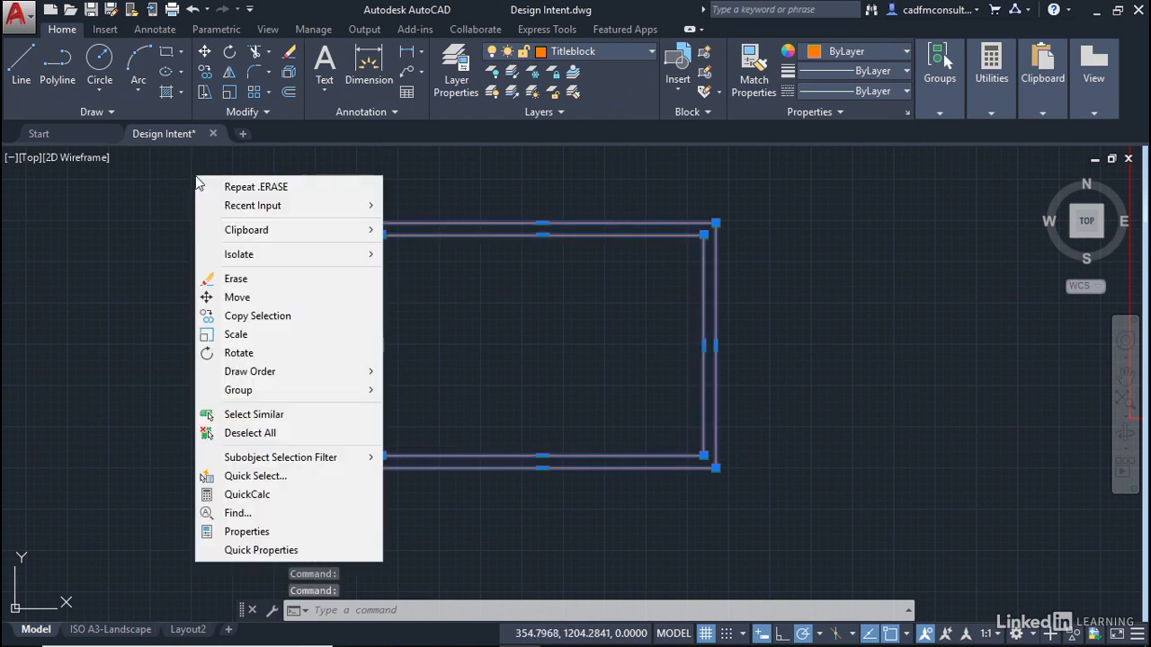
{"action": "mouse_move", "coordinate": [274, 236]}
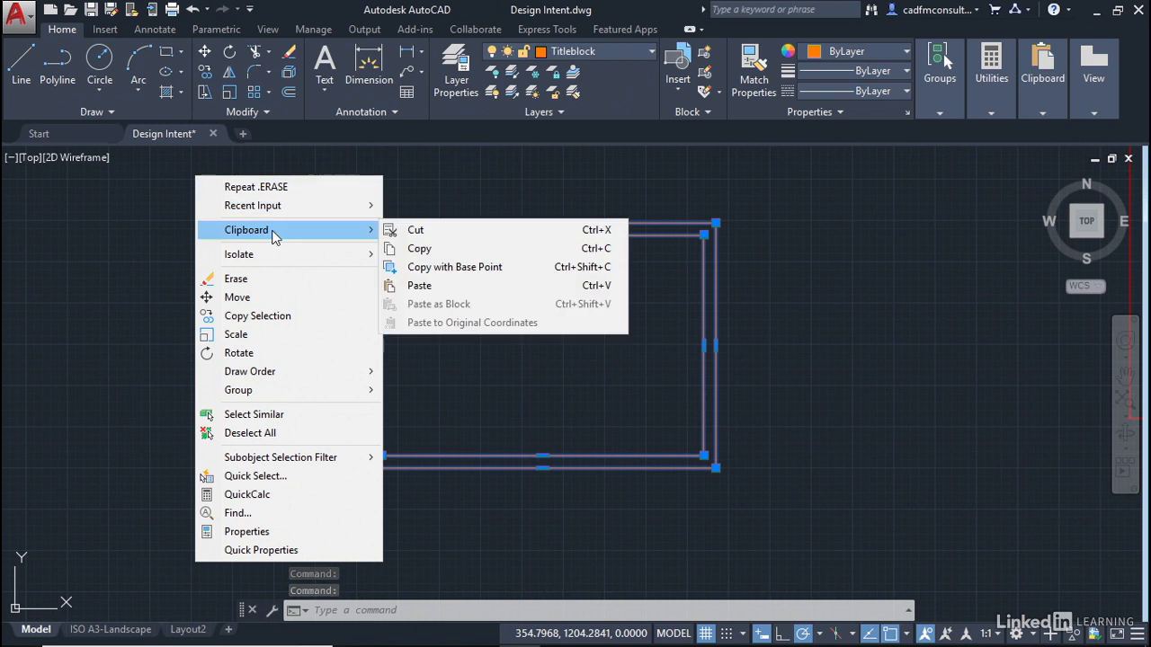
{"action": "left_click", "coordinate": [454, 267]}
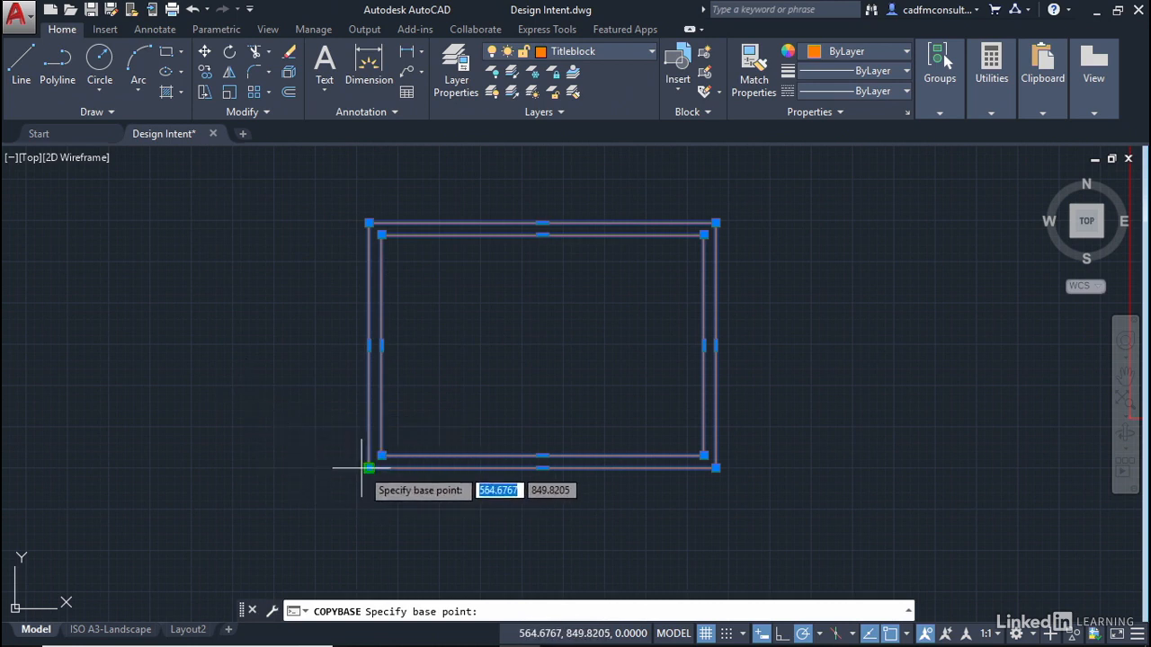
{"action": "mouse_move", "coordinate": [368, 468]}
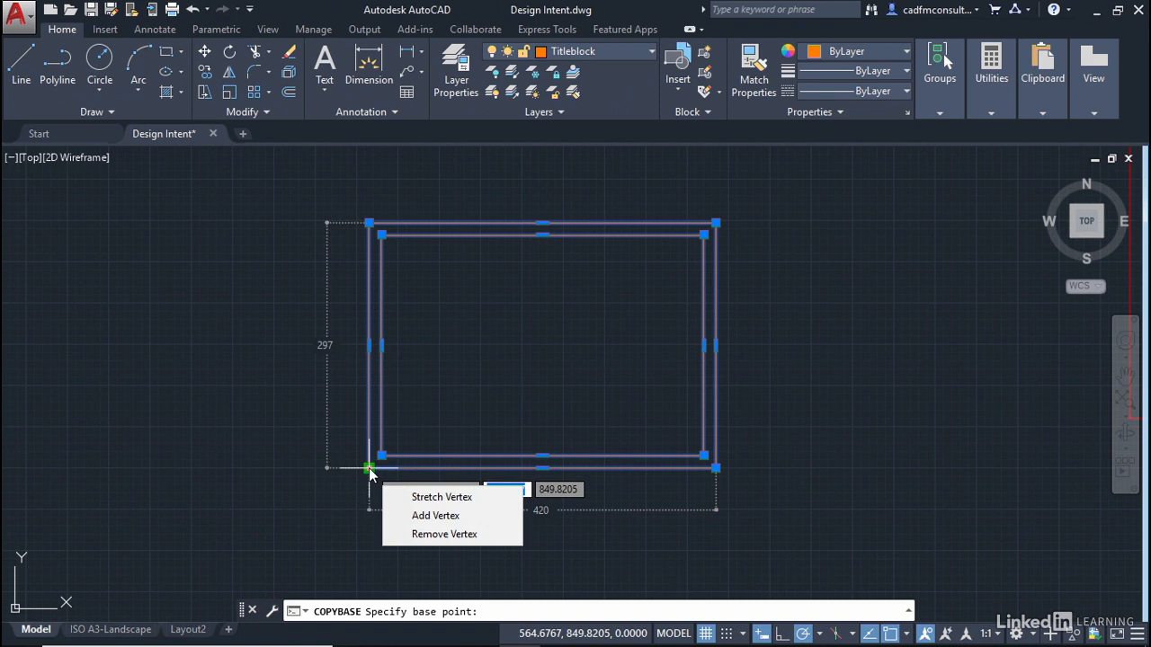
{"action": "left_click", "coordinate": [368, 468]}
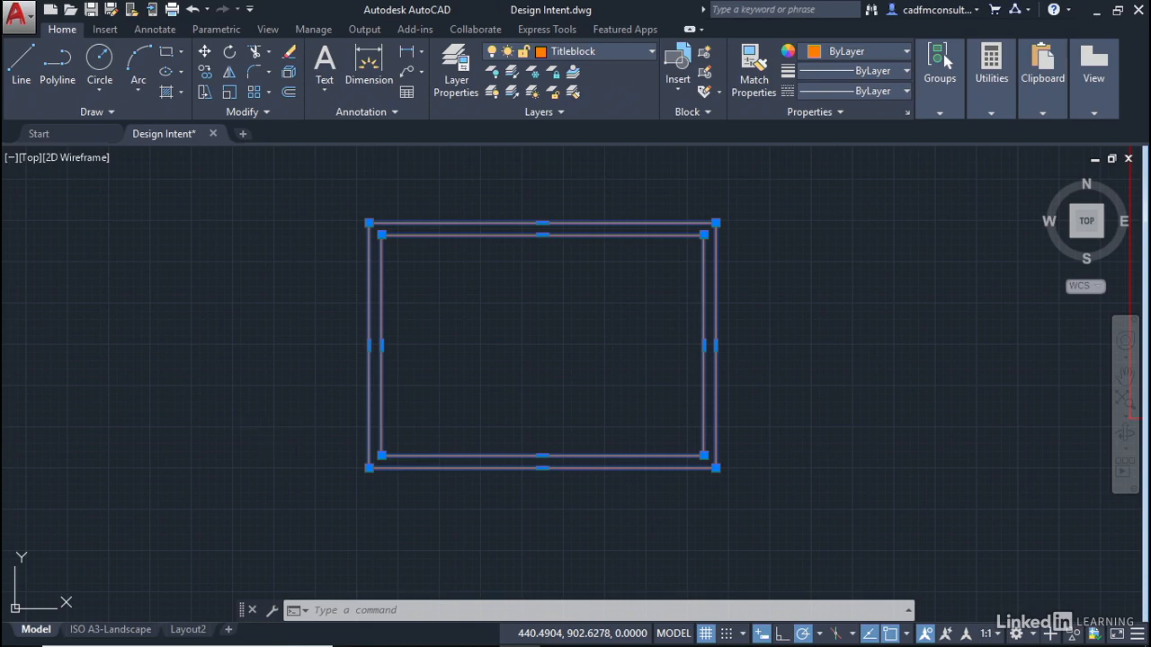
{"action": "key", "text": "Escape"}
{"action": "key", "text": "Escape"}
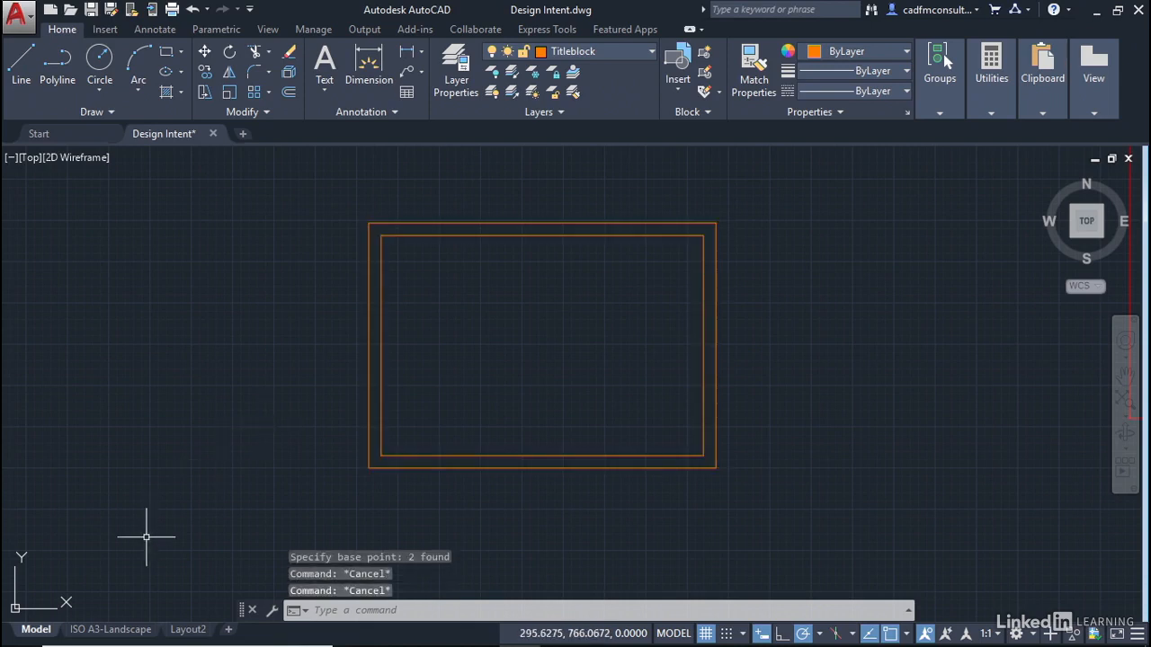
- Paste the copied rectangles into the ISO A3-Landscape layout with the insertion point at 0,0
{"action": "left_click", "coordinate": [110, 629]}
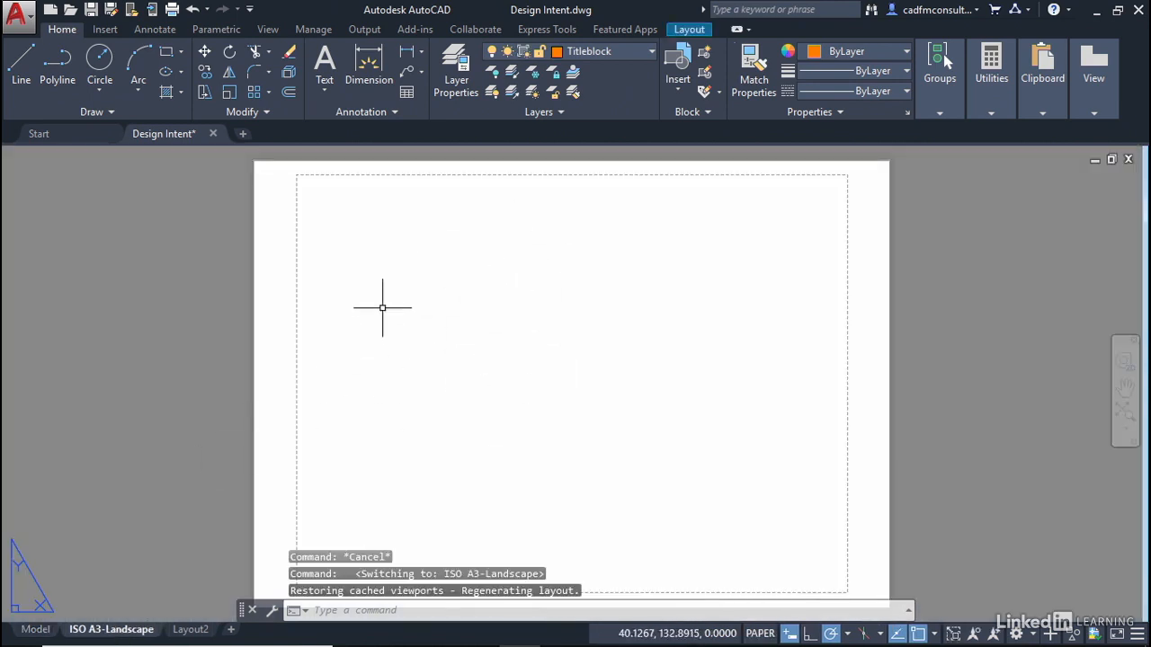
{"action": "right_click", "coordinate": [413, 274]}
{"action": "mouse_move", "coordinate": [475, 329]}
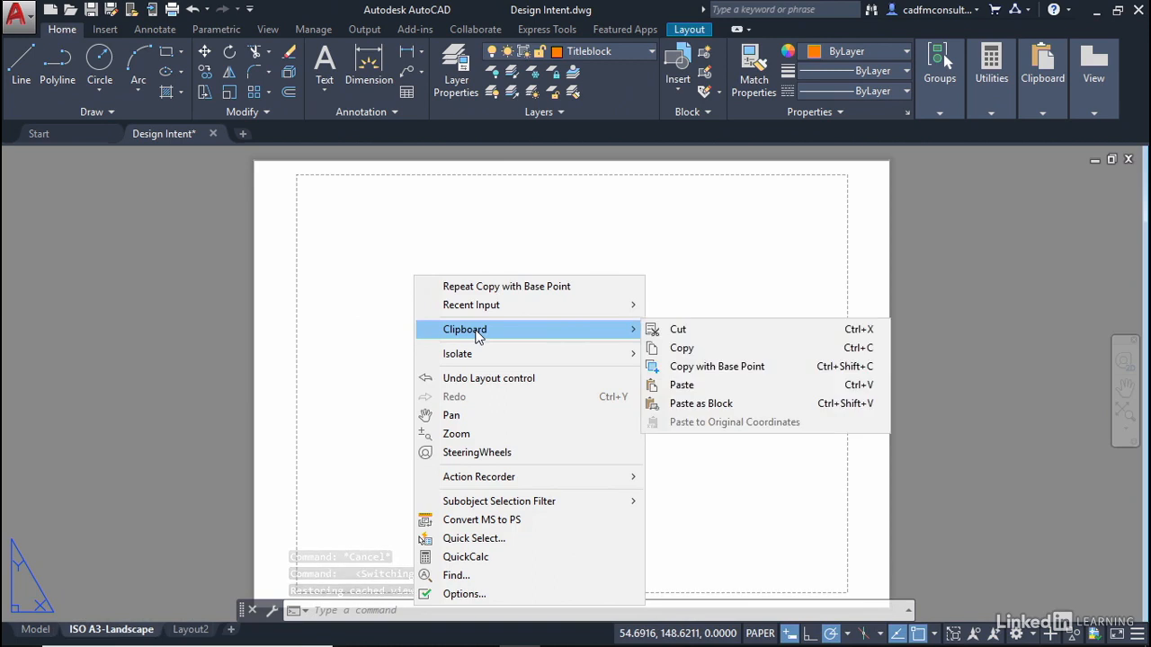
{"action": "left_click", "coordinate": [682, 384]}
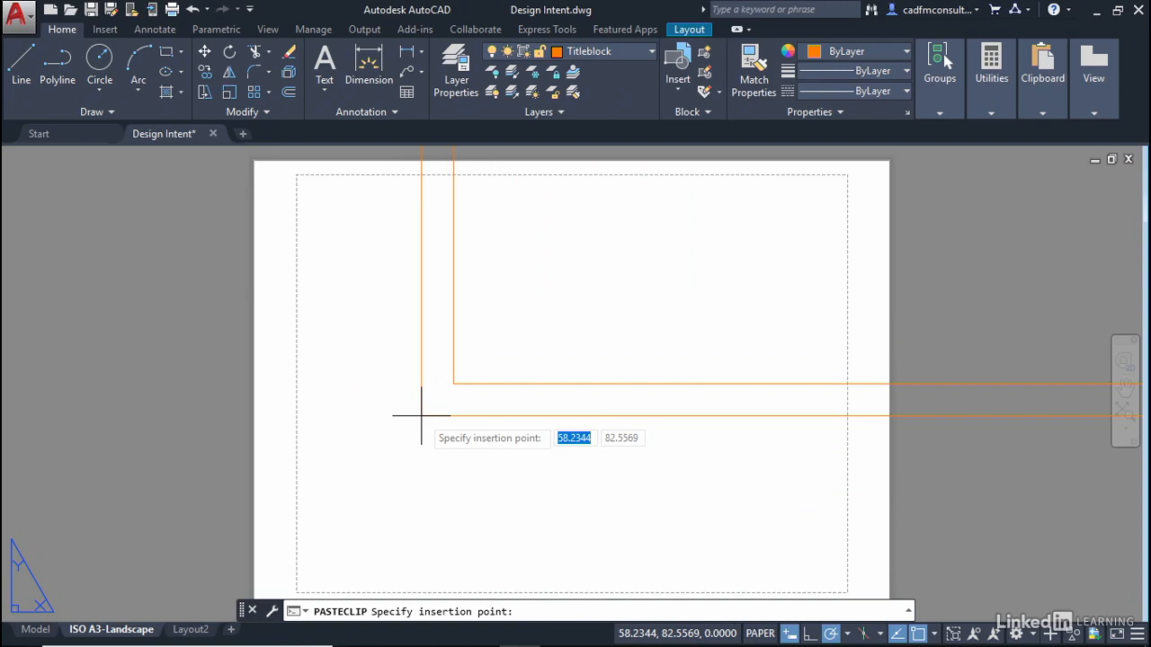
{"action": "type", "text": "0"}
{"action": "key", "text": "Tab"}
{"action": "type", "text": "0"}
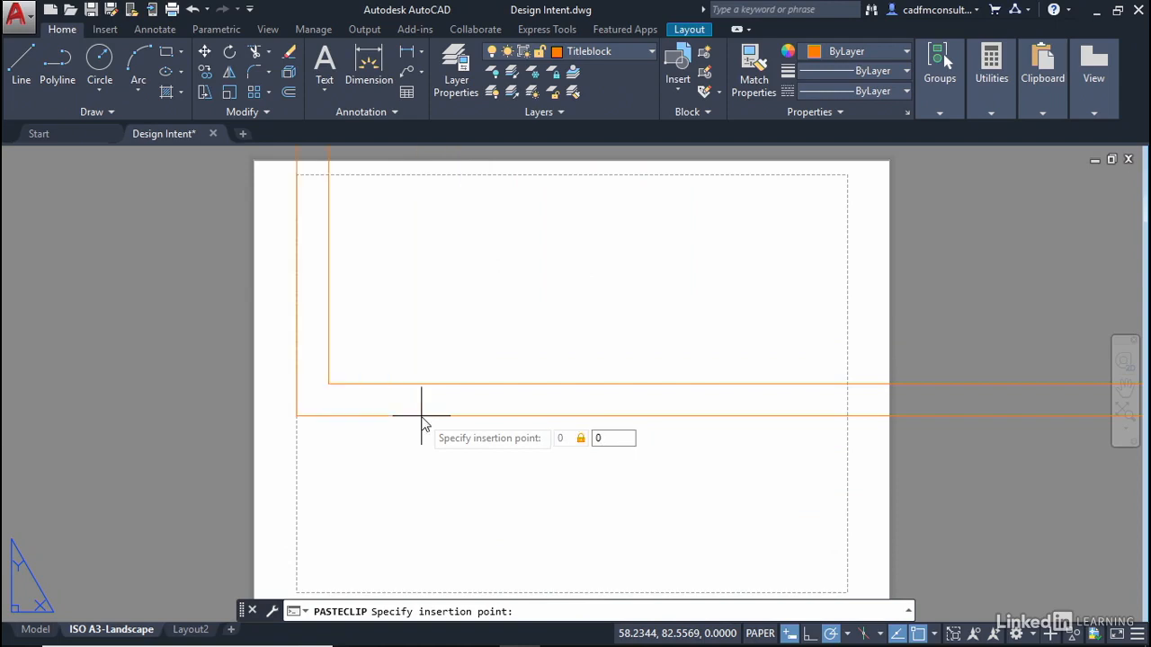
{"action": "key", "text": "Return"}
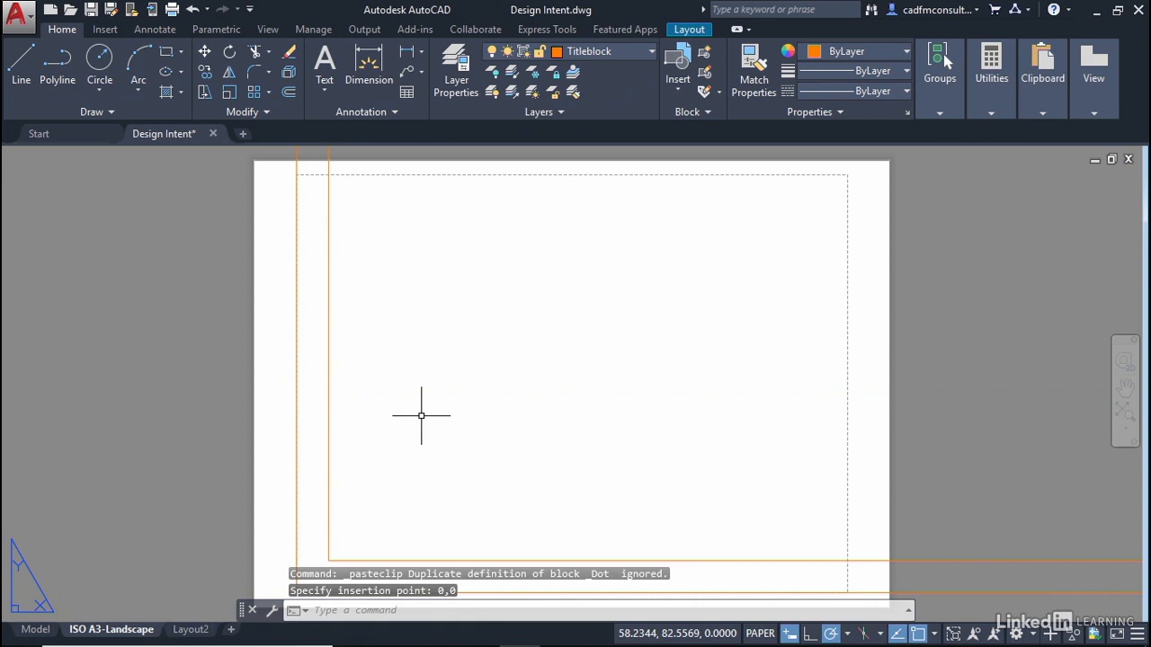
{"action": "scroll", "coordinate": [527, 327], "scroll_direction": "down", "scroll_amount": 2}
{"action": "scroll", "coordinate": [528, 327], "scroll_direction": "down", "scroll_amount": 2}
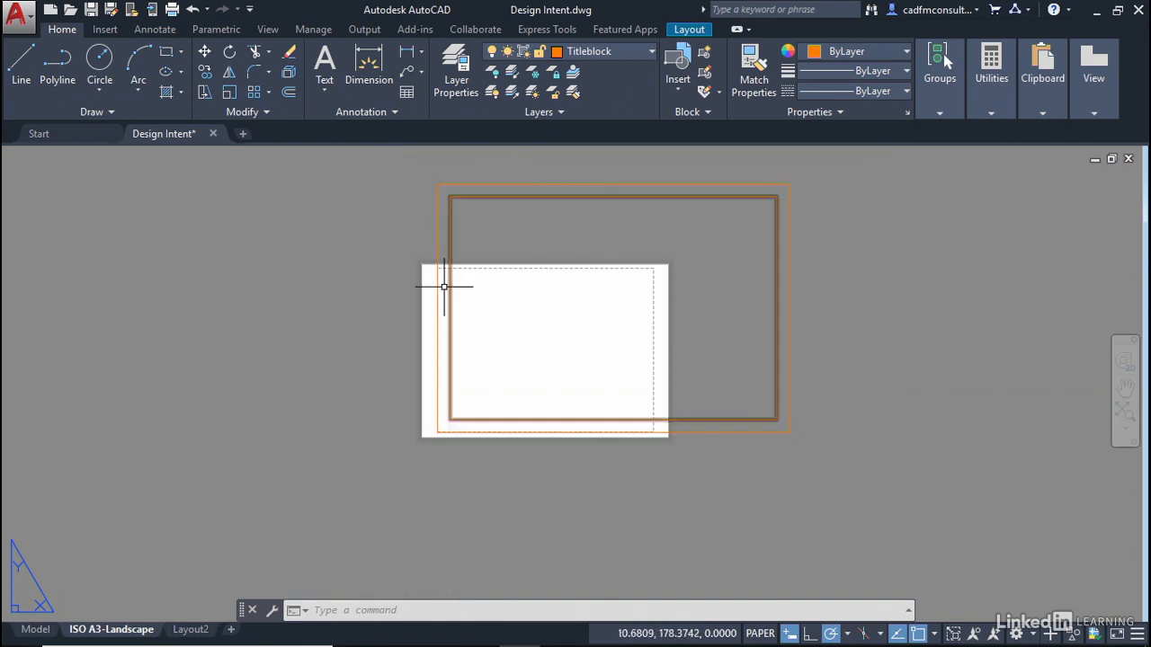
{"action": "middle_click_drag", "start_coordinate": [375, 249], "coordinate": [327, 313]}
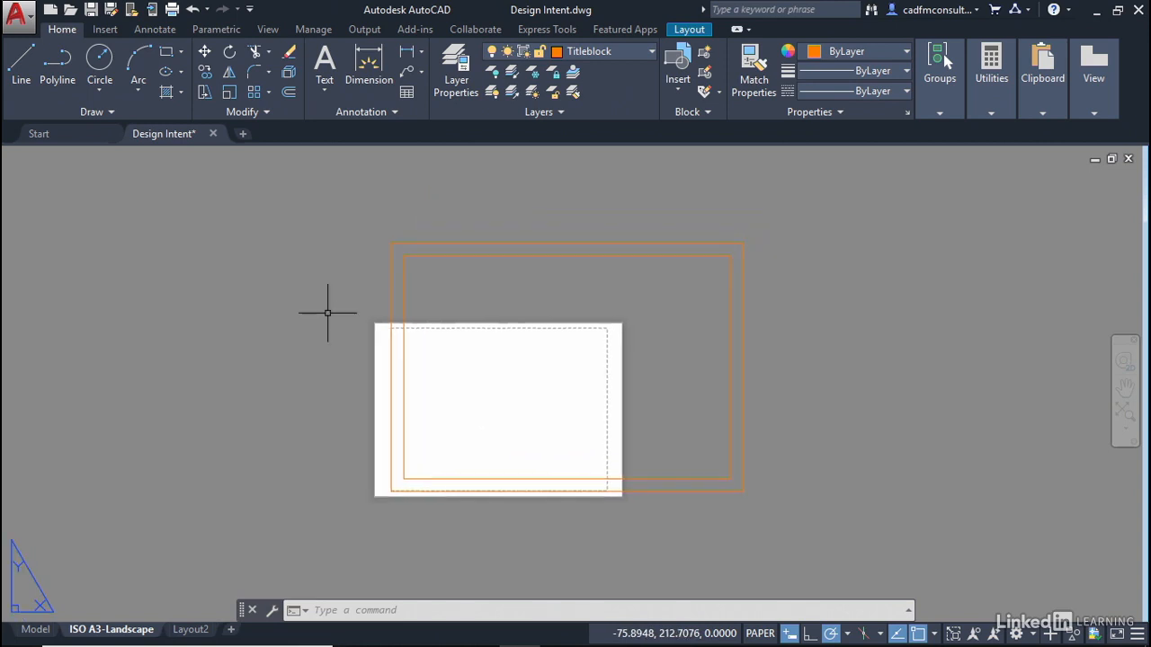